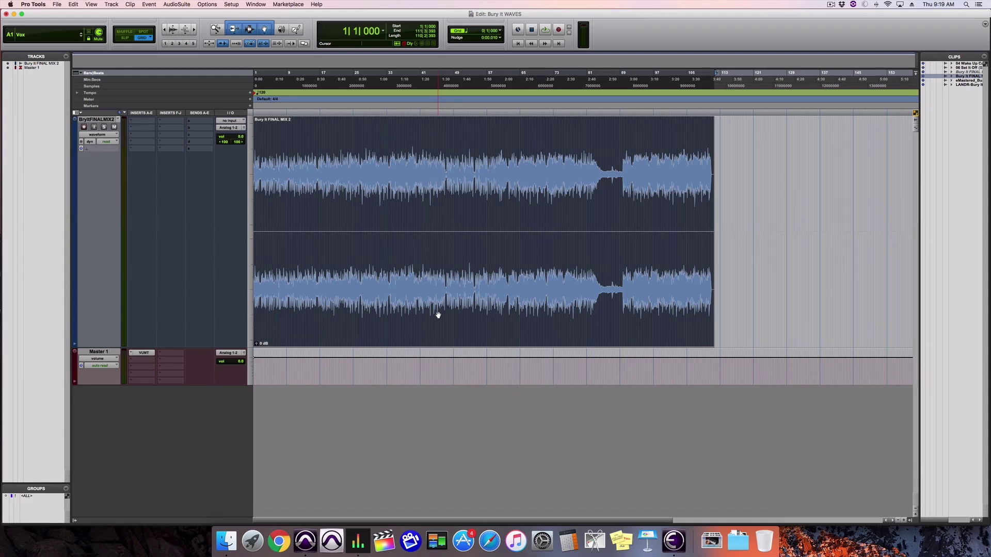
Select the mix clip and listen to the unprocessed Bury It FINAL MIX 2 track from the start.
click(402, 314)
key(space)
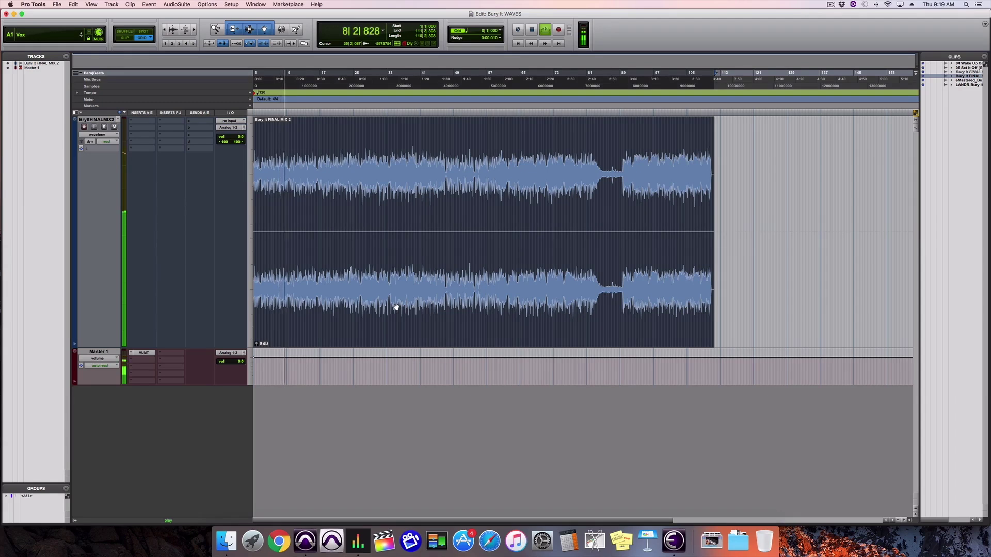
key(space)
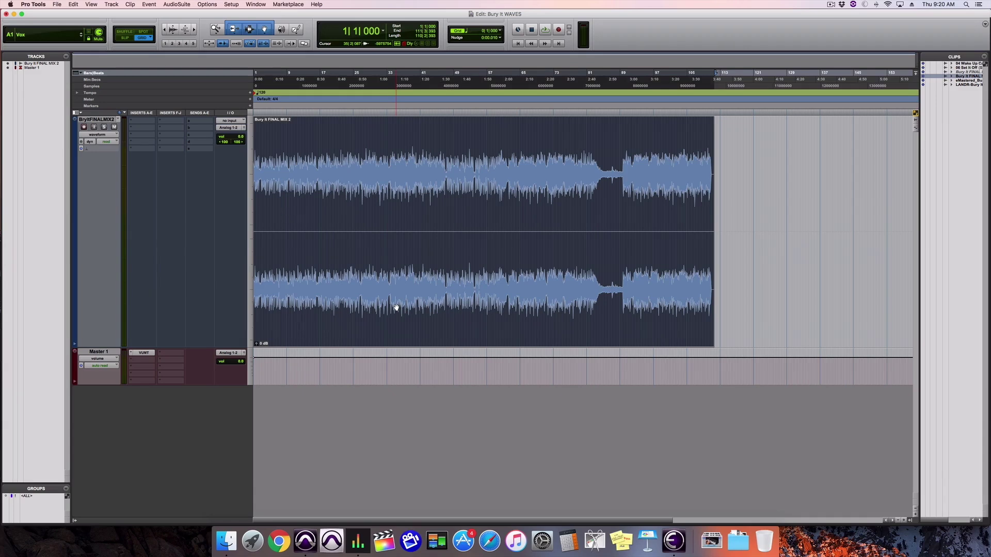
Insert the stereo Waves GW MixCentric plug-in in the first insert slot of the mix track.
click(145, 123)
mouse_move(158, 138)
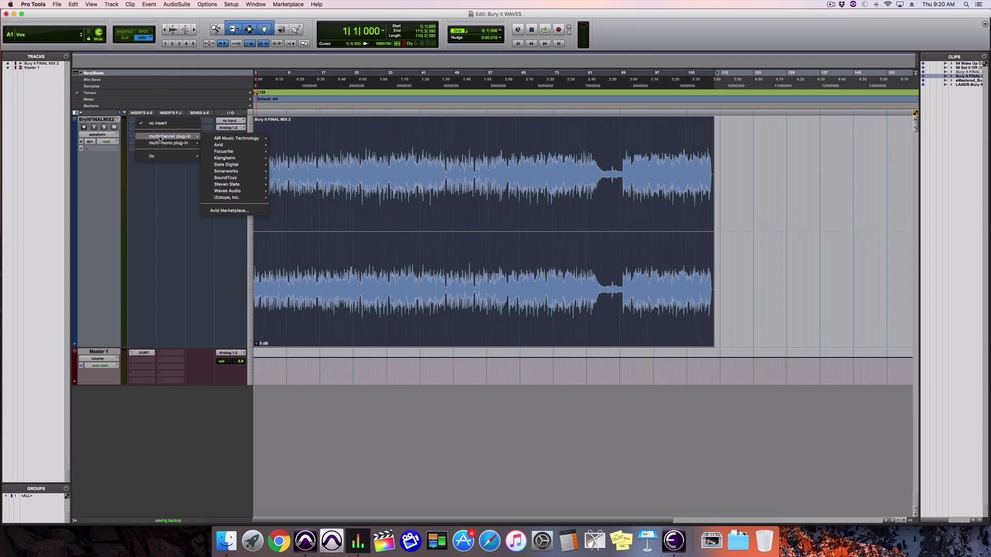
mouse_move(227, 191)
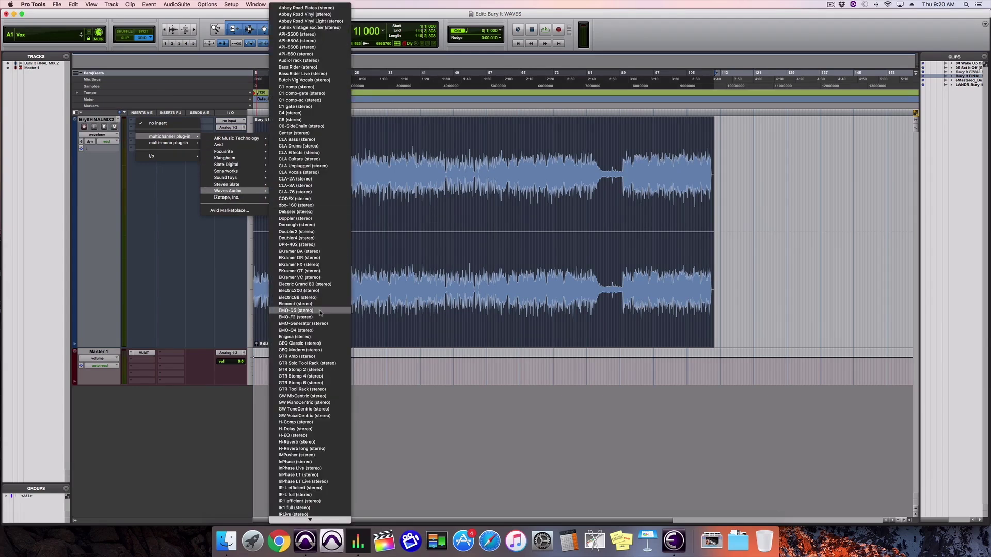
click(324, 396)
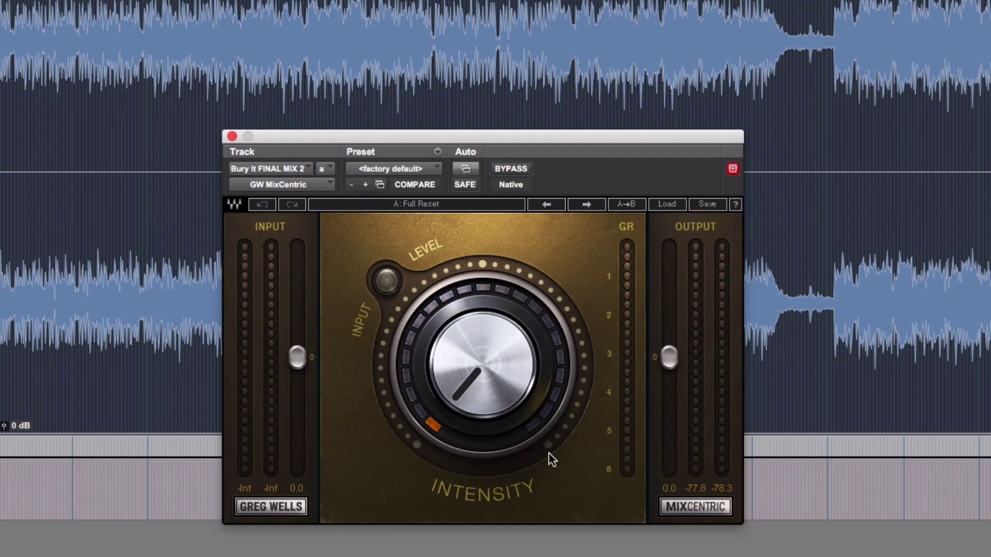
Raise MixCentric's Intensity to about the 11 o'clock position during playback and compare the sound with the plug-in bypassed.
mouse_move(439, 338)
mouse_move(471, 386)
key(space)
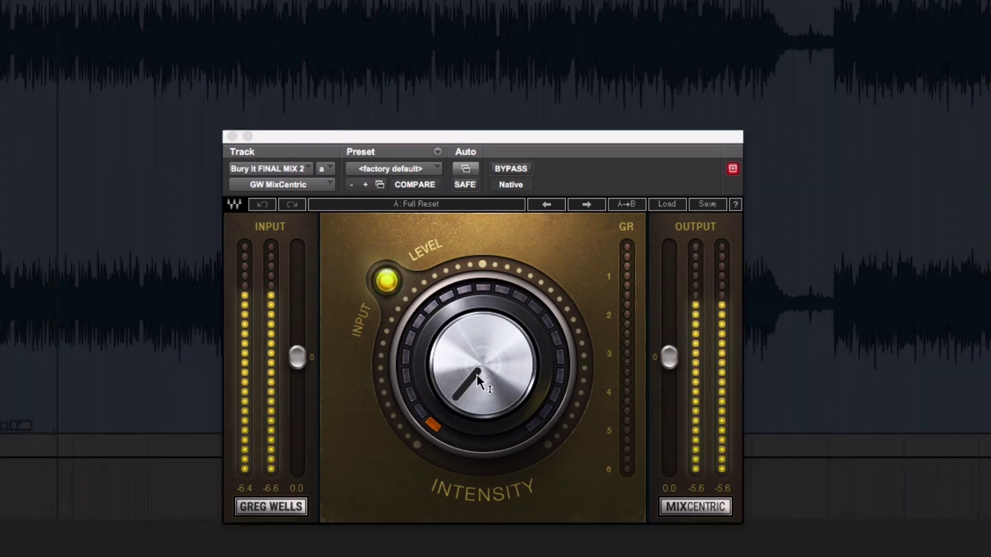
click(476, 374)
drag(476, 374, 476, 283)
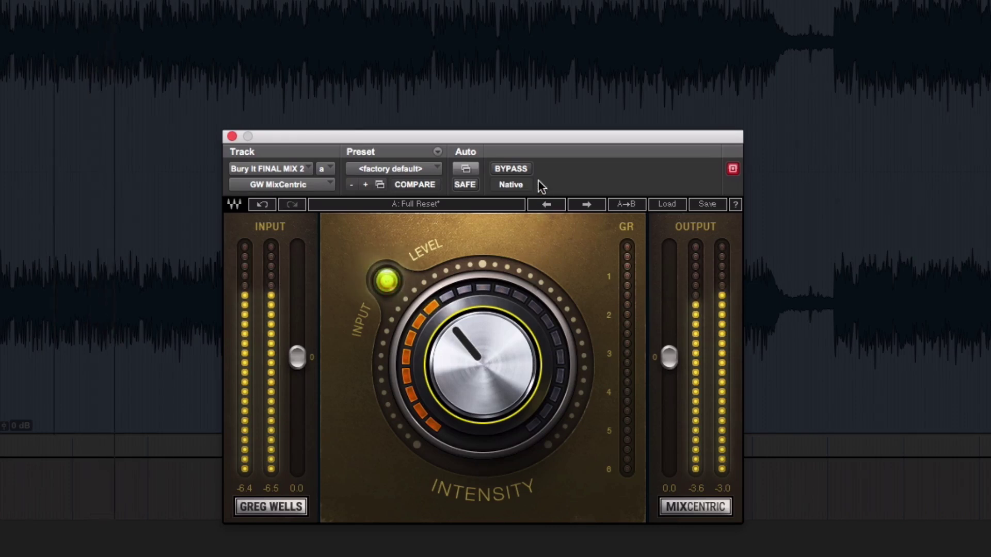
click(525, 169)
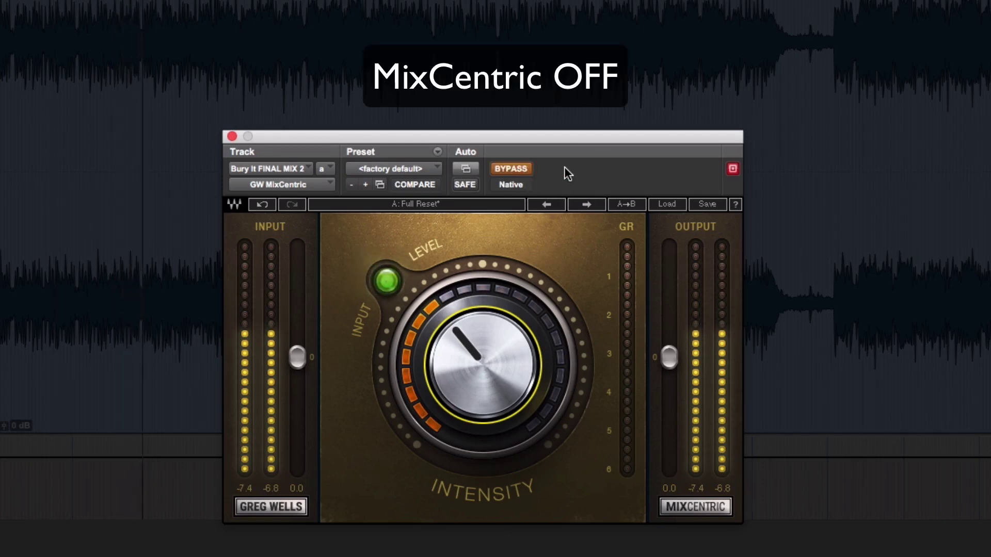
click(519, 169)
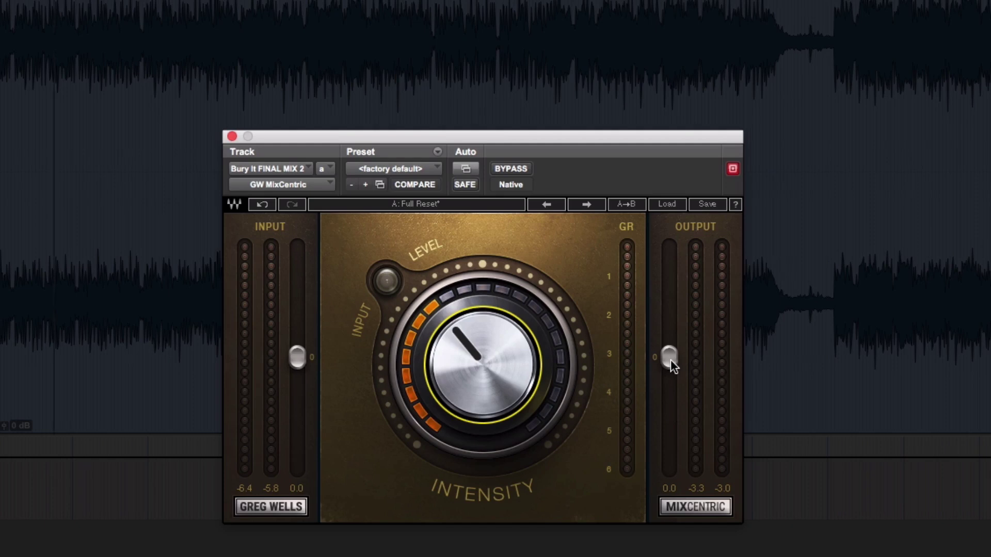
Lower MixCentric's output level to -2.9 while comparing loudness against bypass during playback, and close the plug-in window.
key(space)
drag(670, 360, 670, 375)
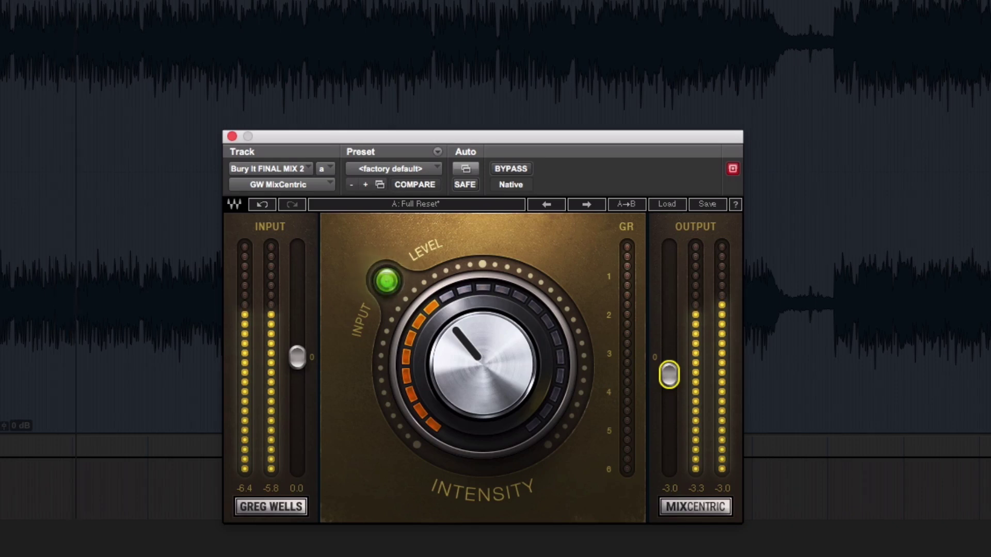
drag(670, 375, 669, 376)
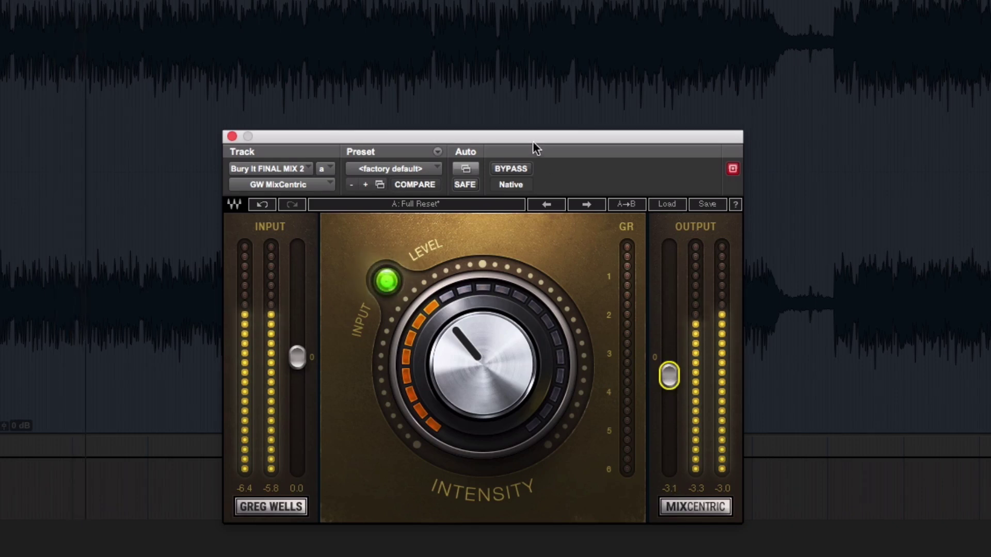
click(519, 169)
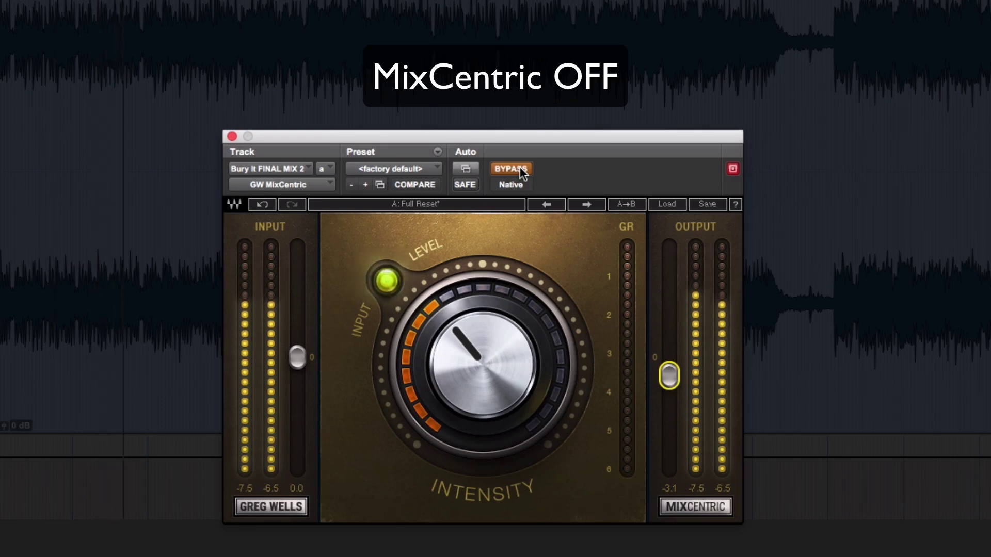
click(521, 171)
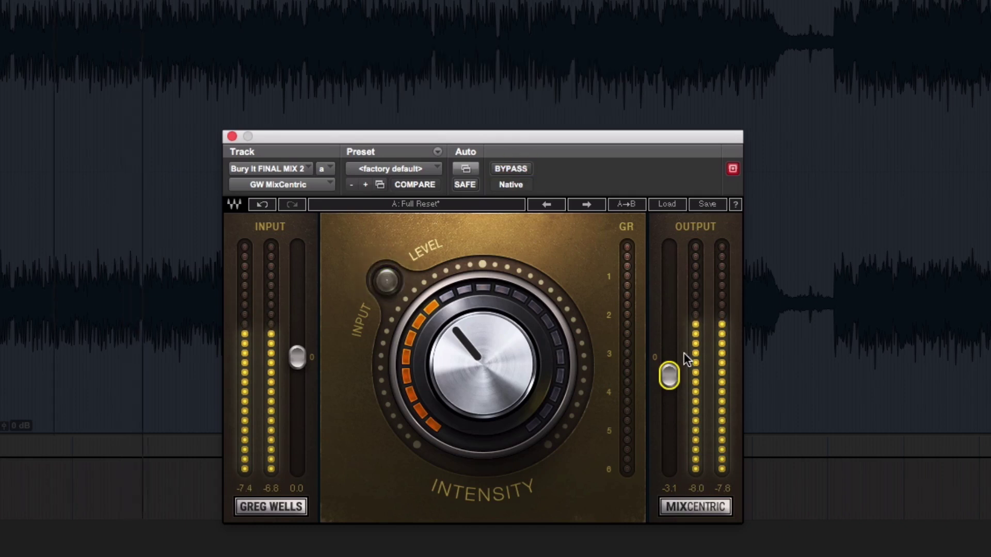
drag(669, 373, 669, 372)
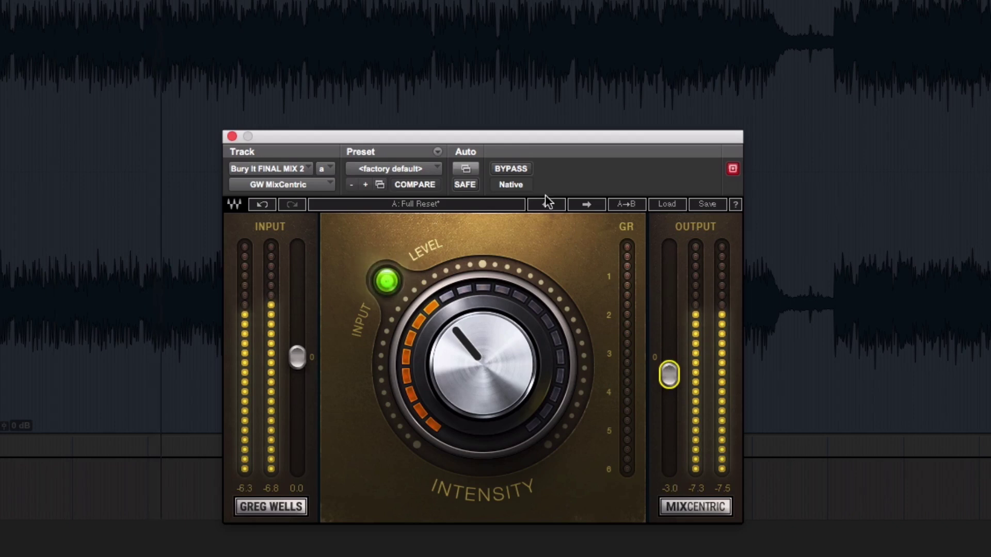
click(526, 170)
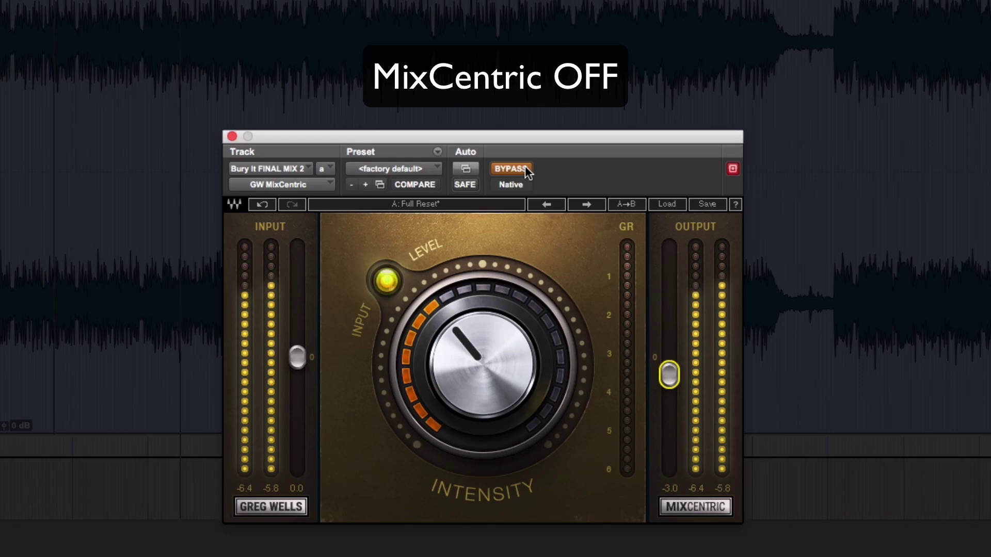
click(526, 170)
drag(670, 376, 669, 375)
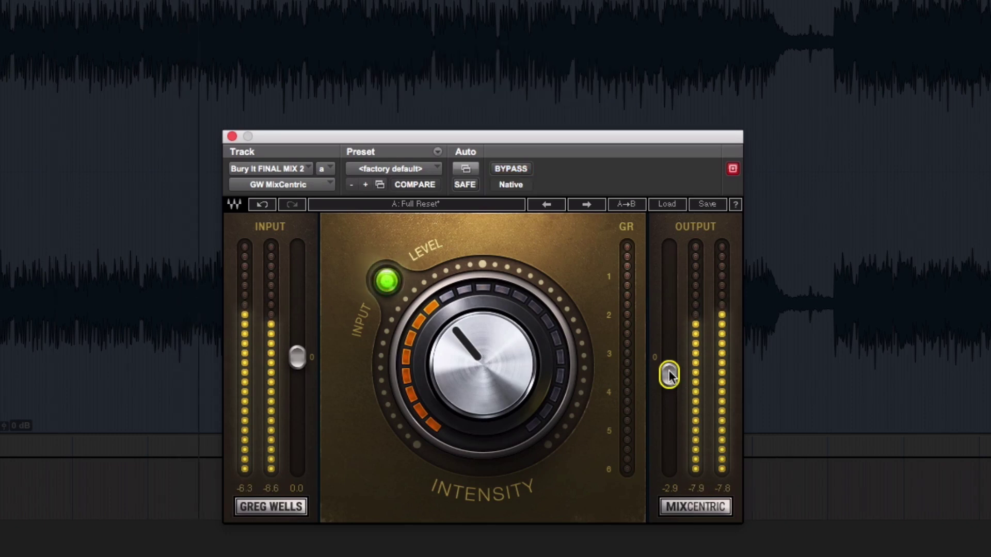
key(space)
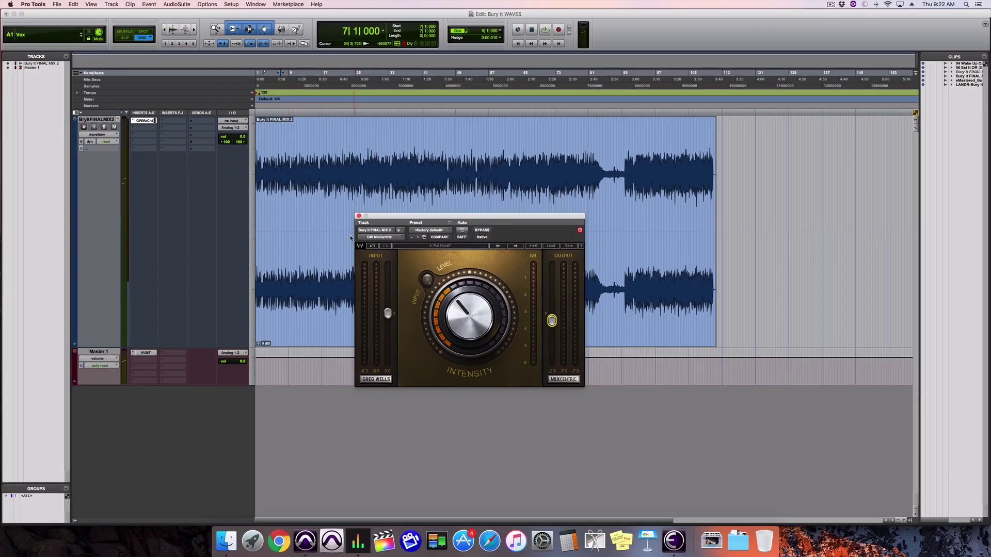
click(358, 216)
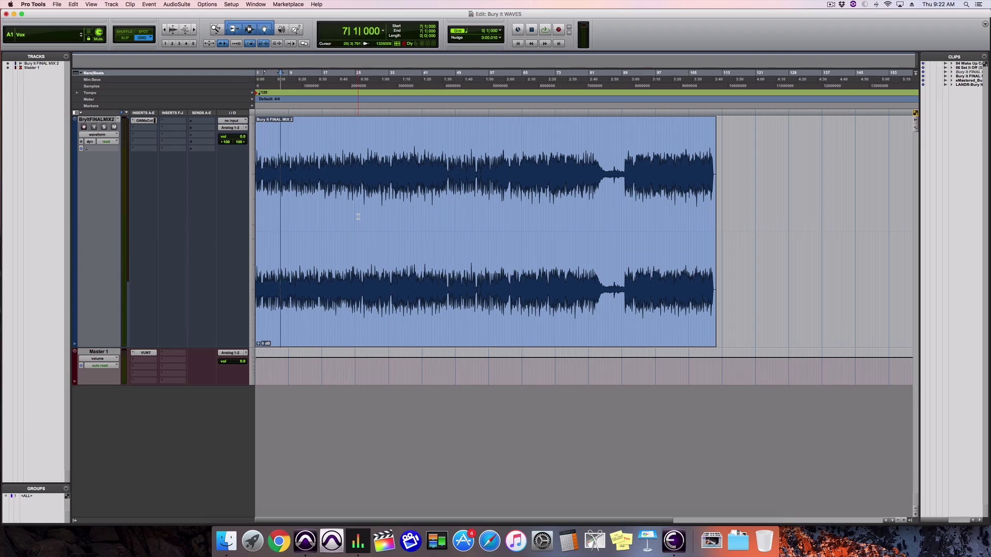
Insert the Waves LinMB plug-in in the mix track's second insert slot and load its Multi Electro Mastering preset.
click(142, 129)
mouse_move(161, 144)
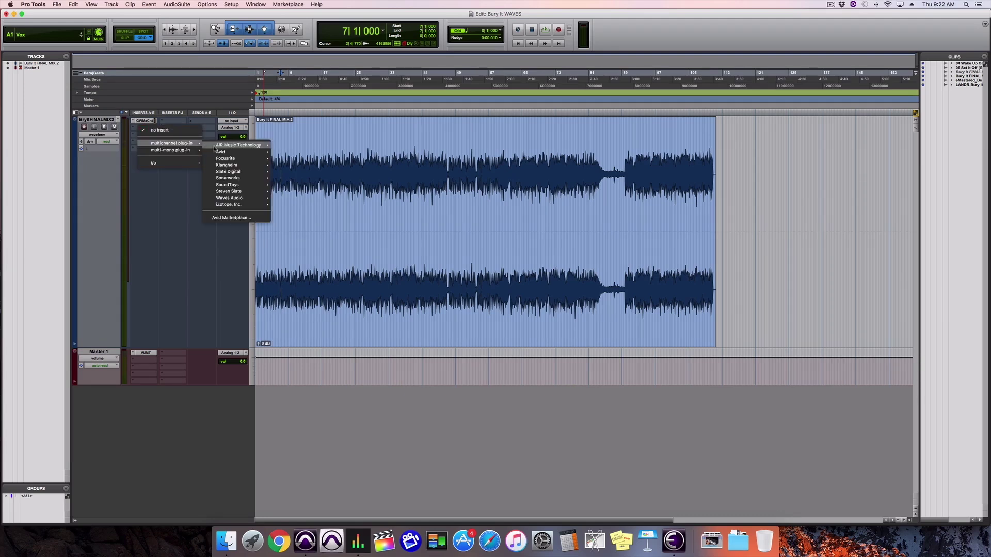
mouse_move(240, 199)
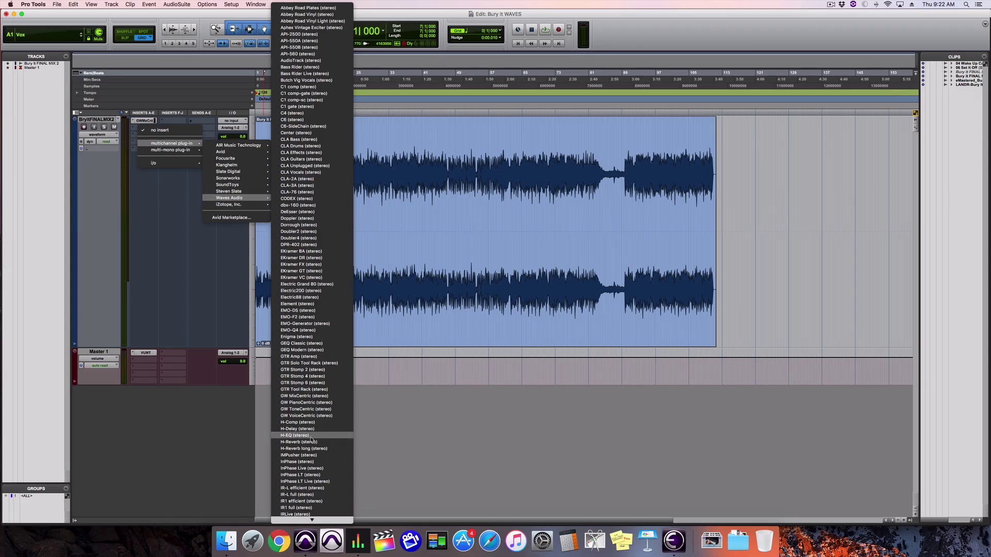
scroll(309, 475, down, 5)
click(308, 503)
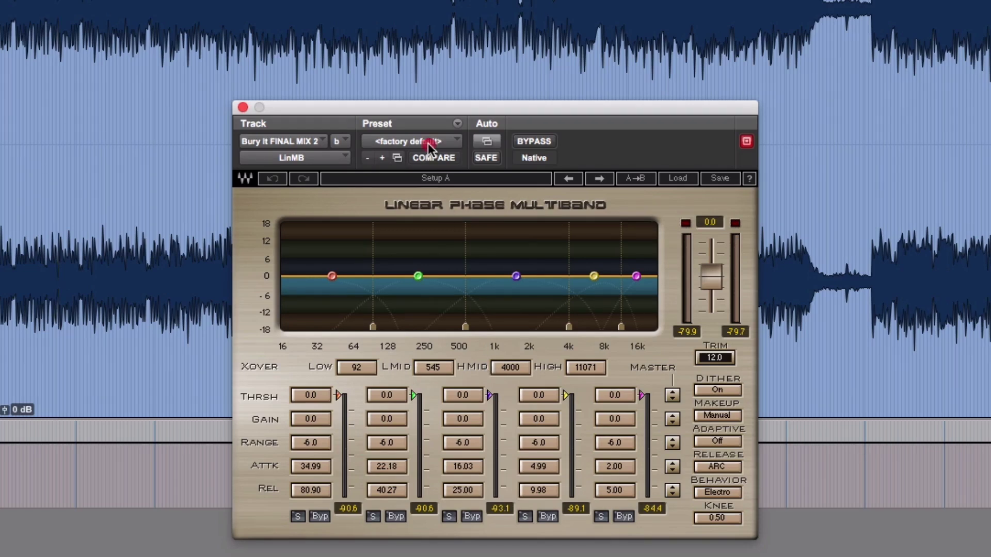
click(676, 178)
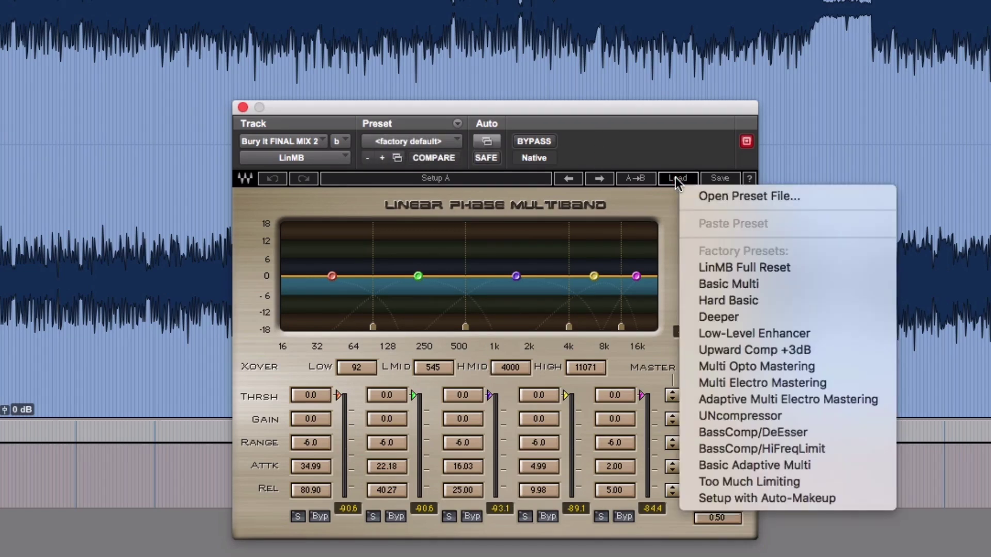
click(835, 383)
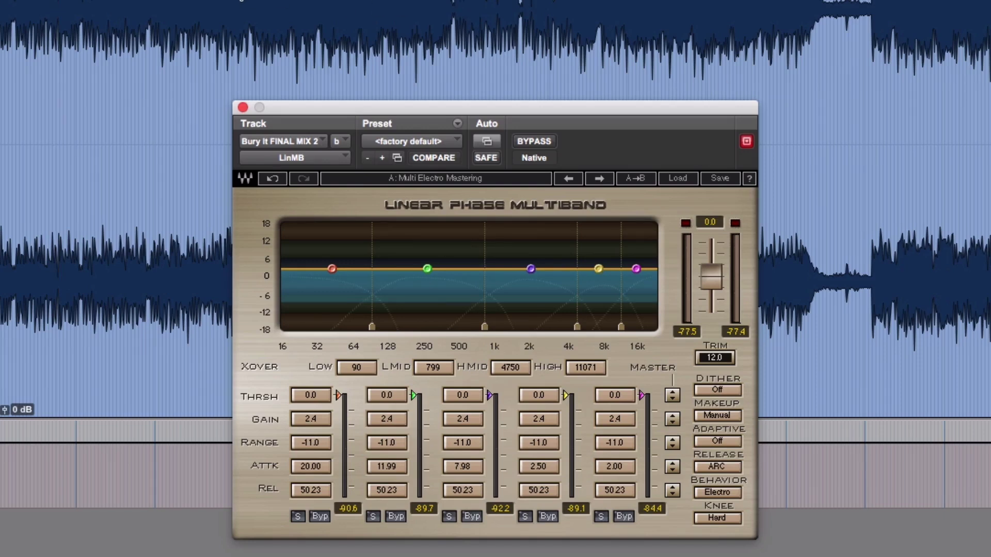
Lower all LinMB band thresholds to -11.6 while playing the section after the quiet break, and compare against bypass.
click(896, 31)
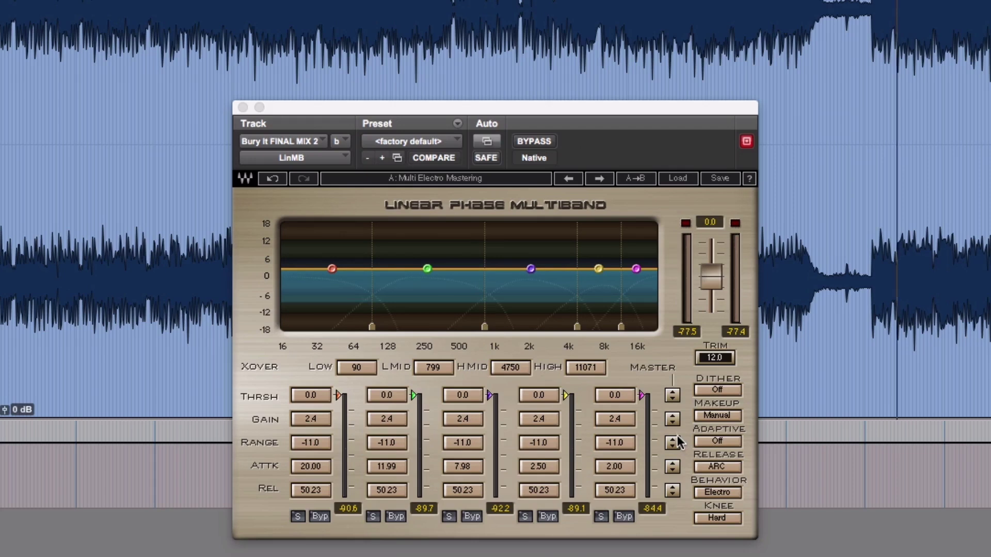
key(space)
drag(672, 395, 672, 422)
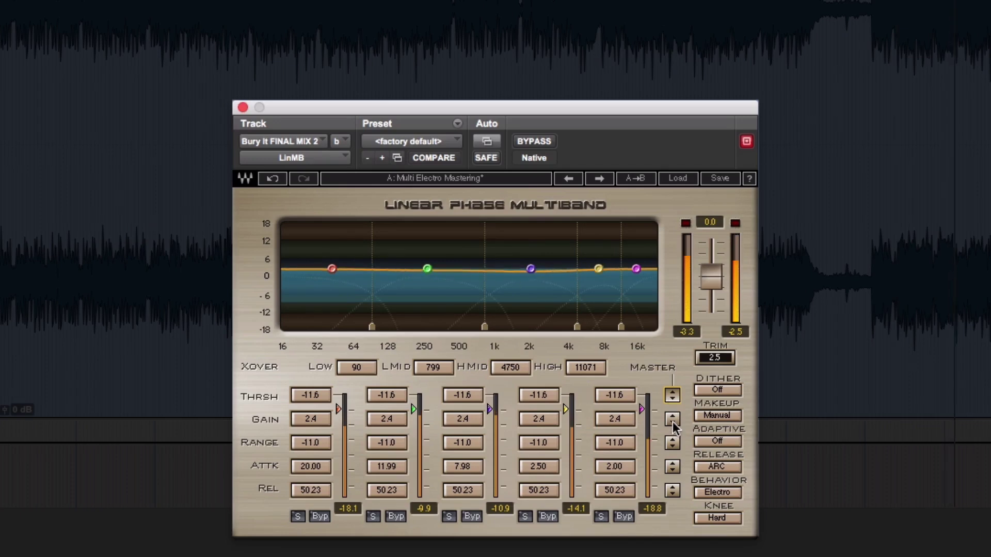
click(534, 141)
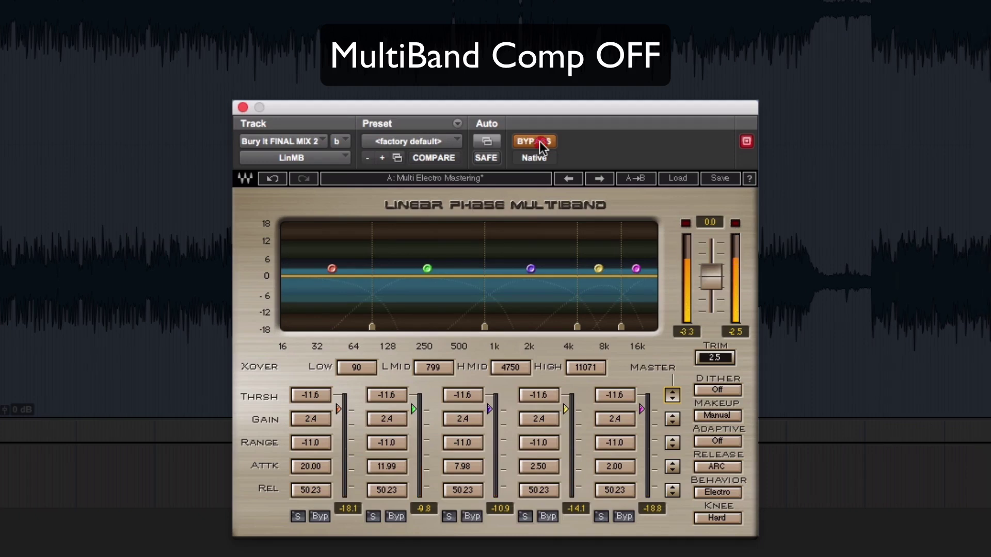
click(540, 141)
Set the gain of all five LinMB bands to 1.2 and compare the level with the plug-in bypassed.
key(Down)
key(Down)
key(Down)
key(Down)
key(Down)
key(Down)
key(Down)
key(Down)
key(Down)
key(Down)
key(Down)
key(Down)
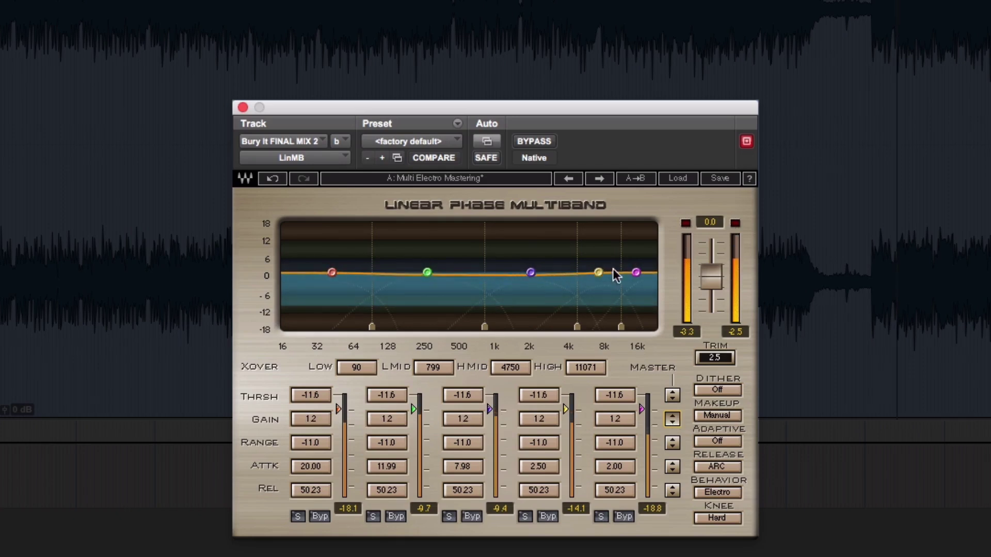
click(546, 148)
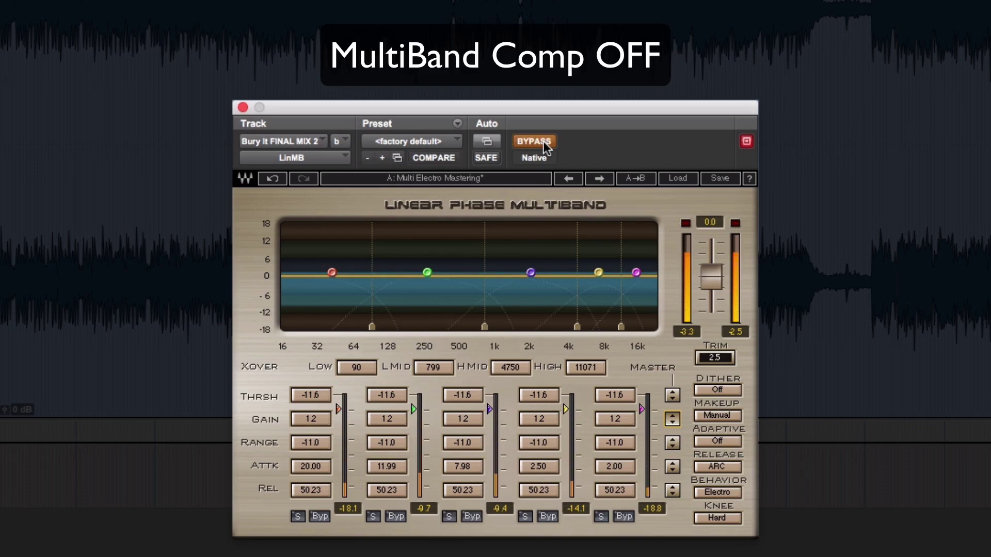
click(546, 148)
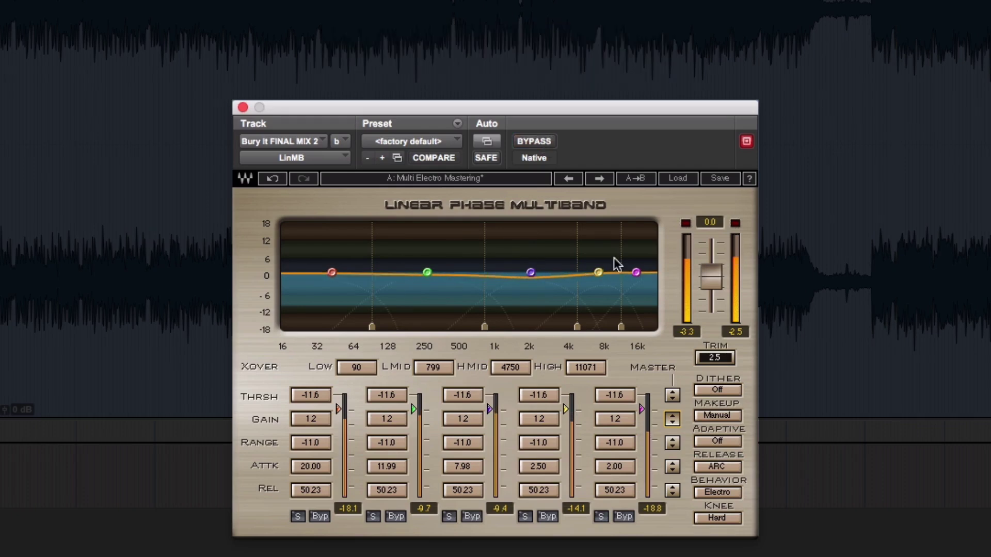
Lower all five LinMB band thresholds to -11.9 and compare the compressed mix with the bypassed sound.
click(673, 398)
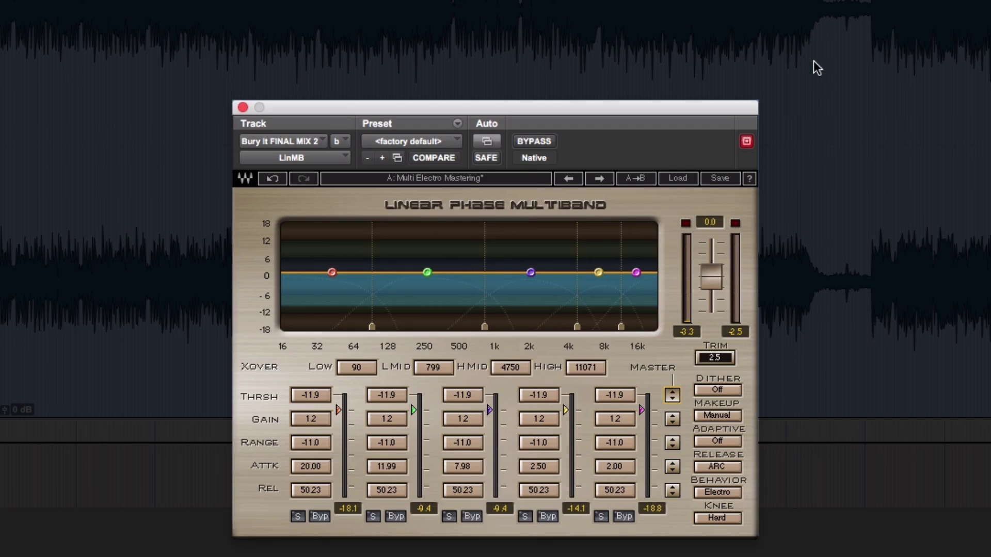
click(548, 144)
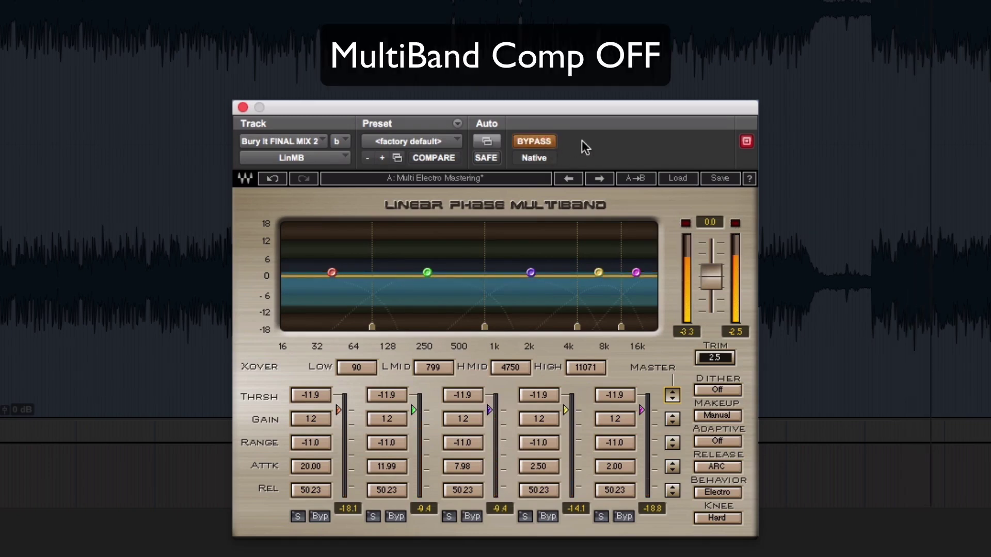
click(551, 141)
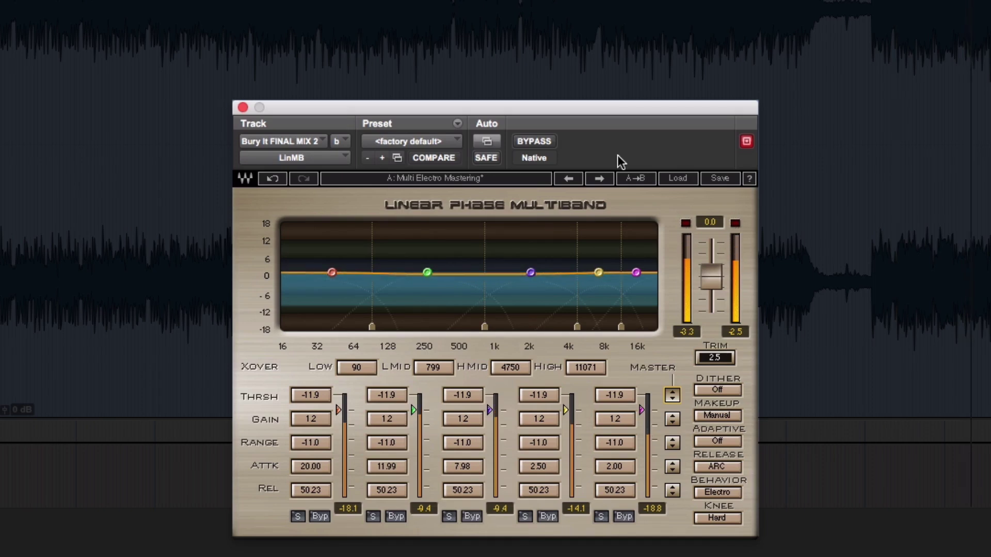
click(546, 143)
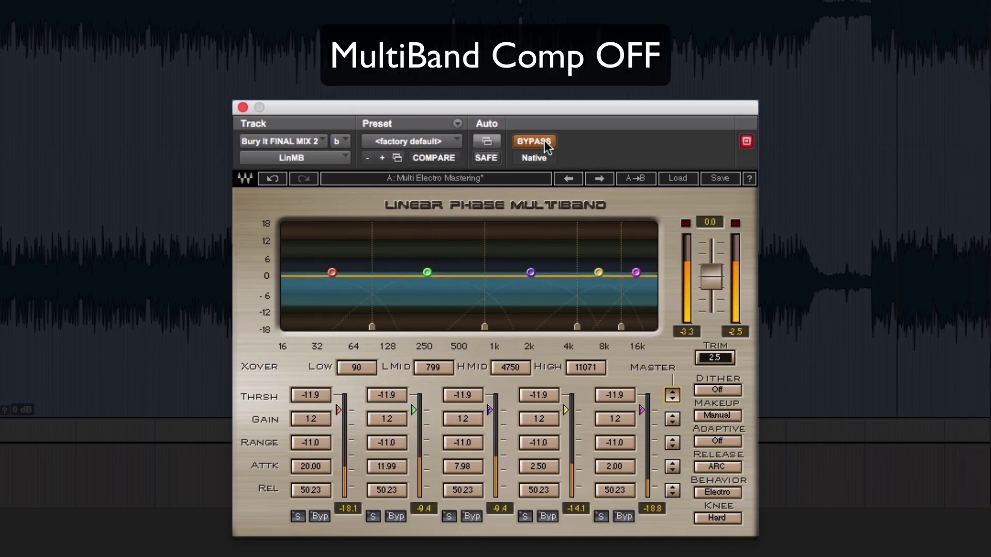
click(545, 143)
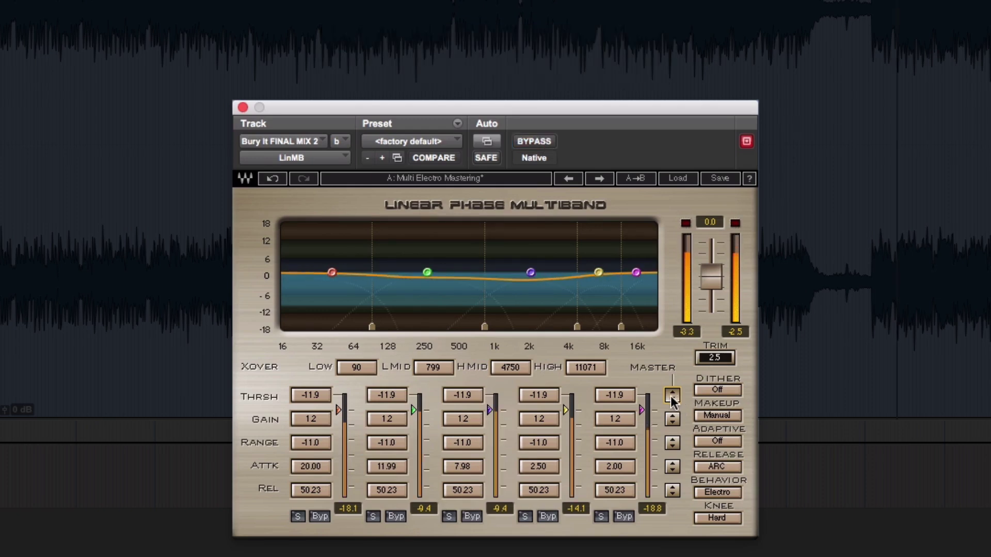
Raise the gain of all five LinMB bands to 1.3.
click(672, 416)
click(671, 416)
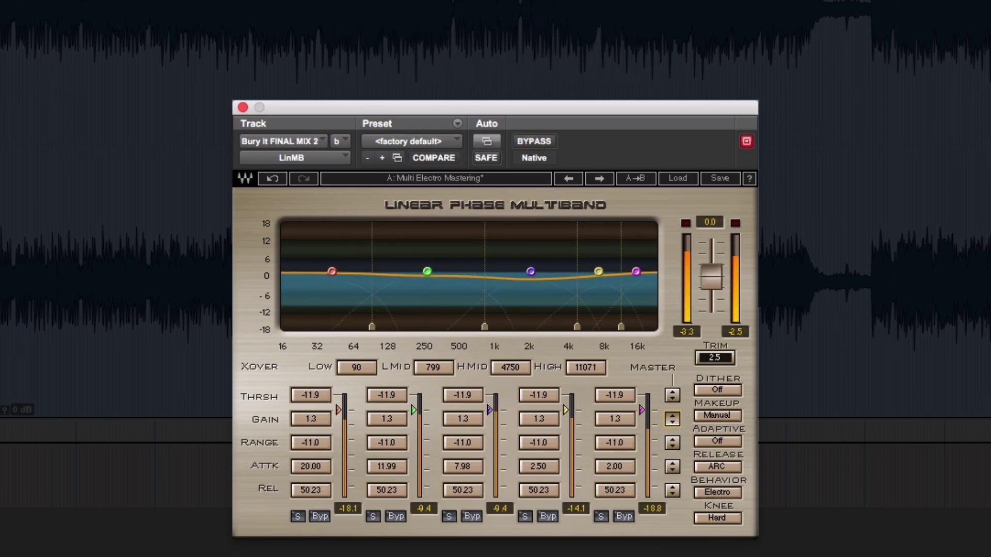
Set the gain of all five LinMB bands to 1.4, compare against bypass, and stop playback.
click(545, 143)
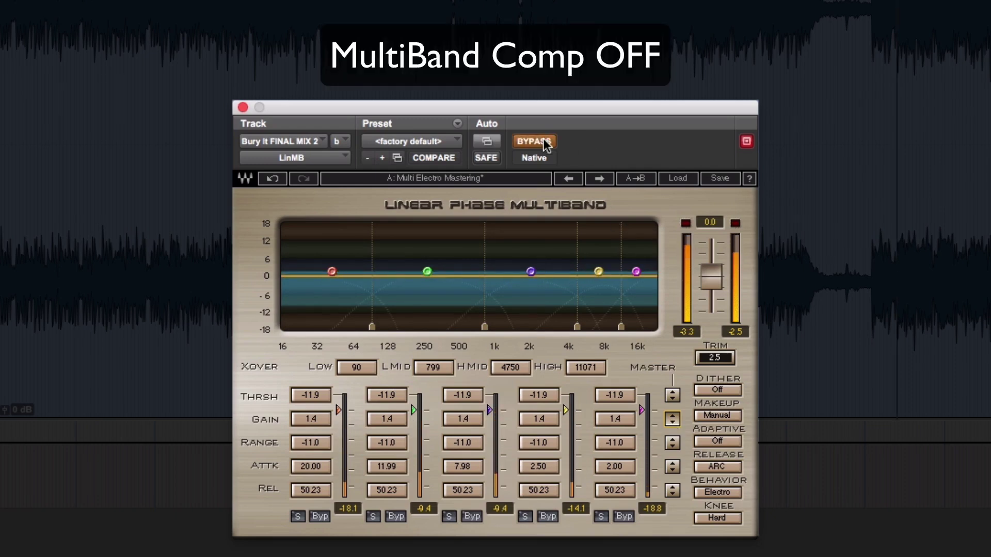
click(545, 141)
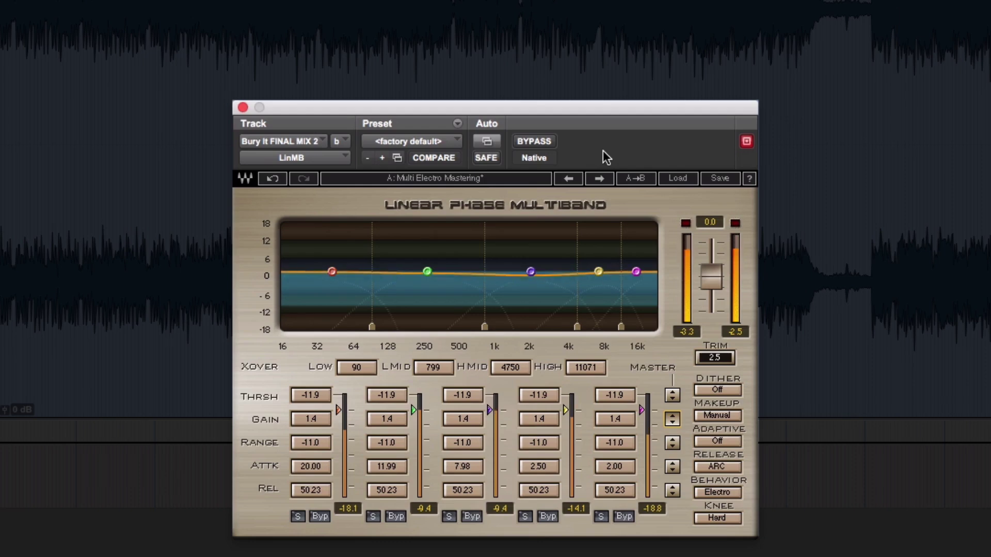
key(space)
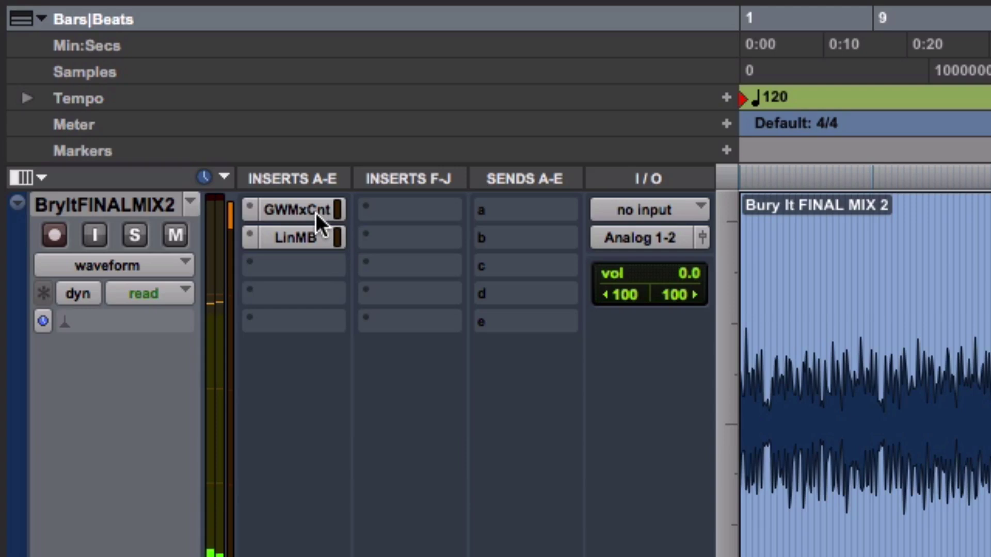
Compare the mix with the MixCentric and LinMB inserts bypassed together and re-enabled, leaving both active.
shift+super+click(315, 213)
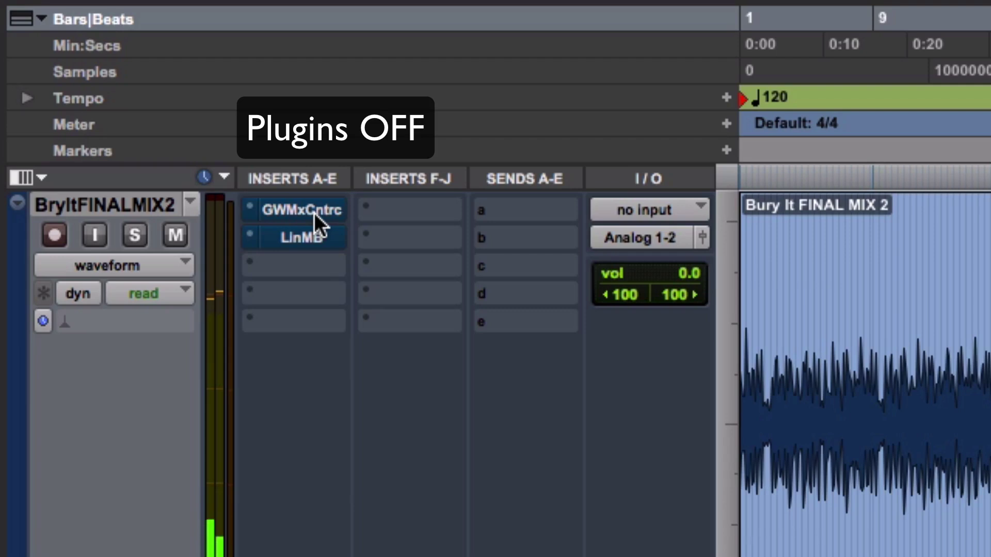
shift+super+click(315, 212)
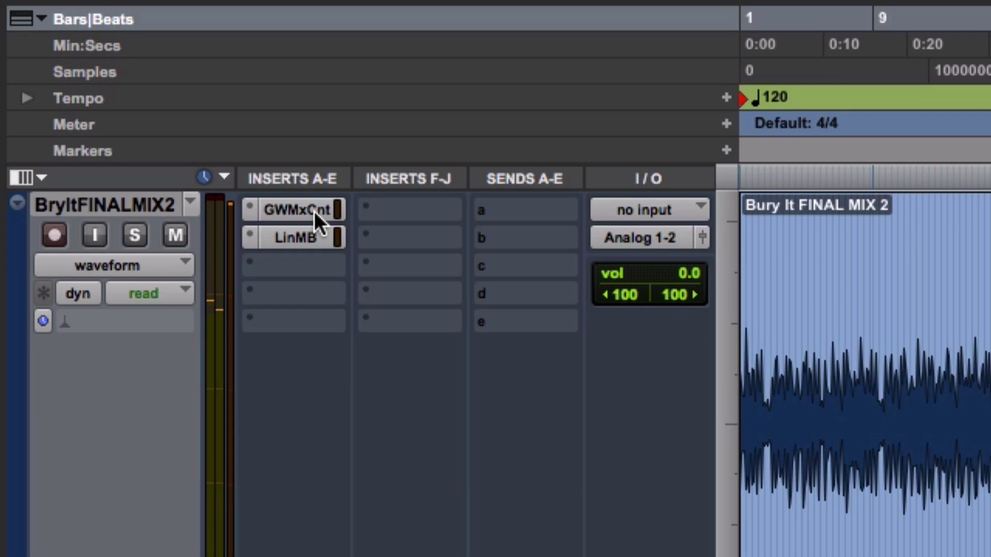
shift+super+click(315, 212)
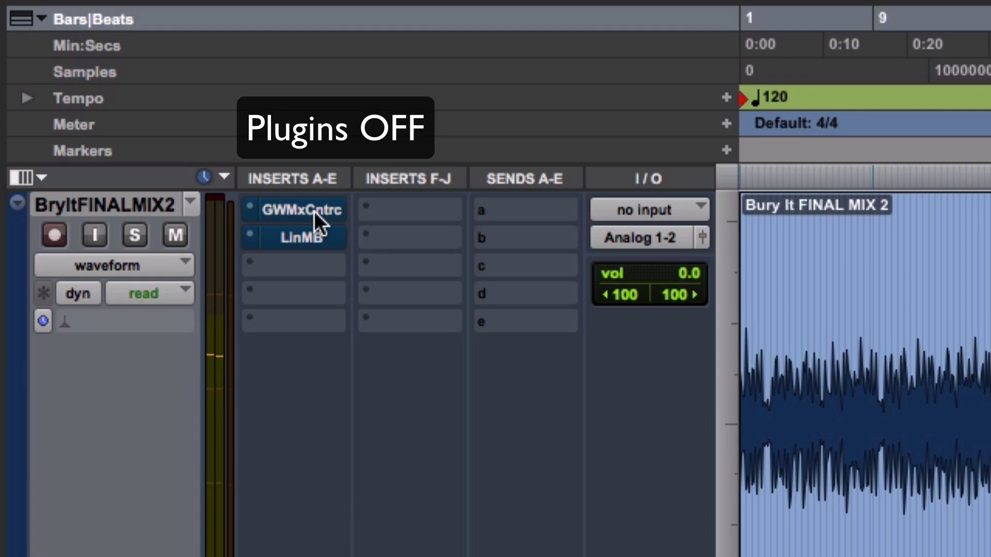
click(314, 212)
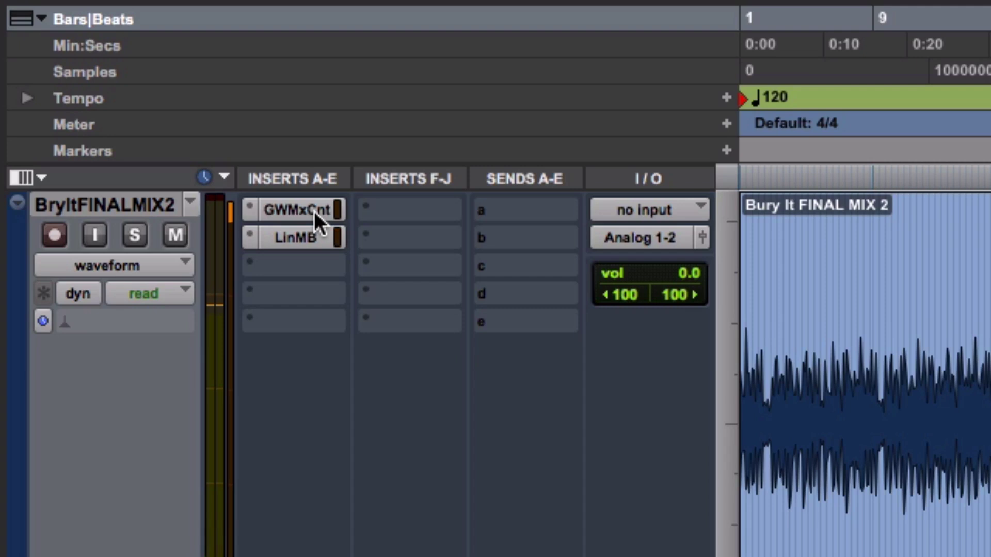
click(314, 211)
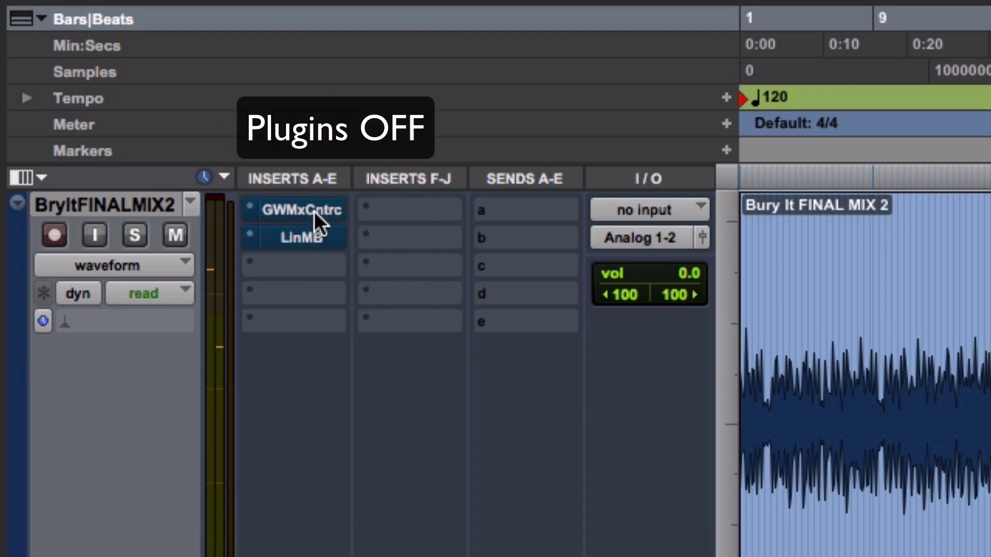
click(315, 212)
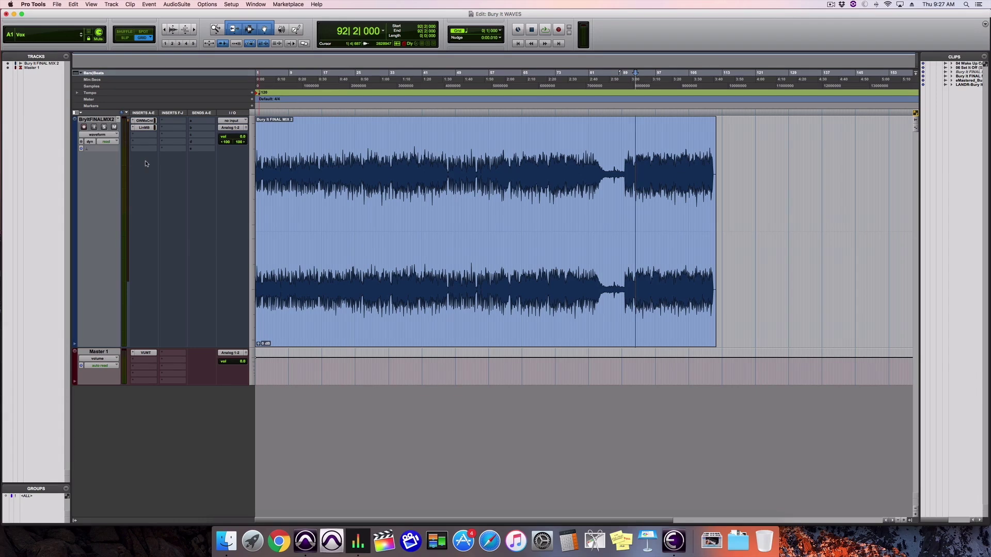
Insert the Waves L2 (stereo) multichannel plug-in in the third insert slot of the Bury It FINAL MIX 2 track.
click(146, 135)
mouse_move(176, 150)
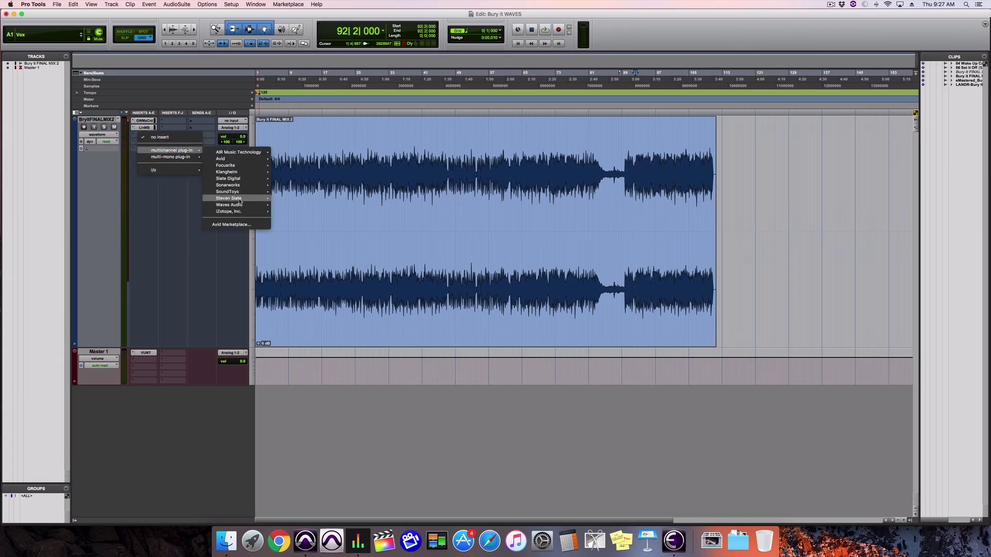
mouse_move(241, 205)
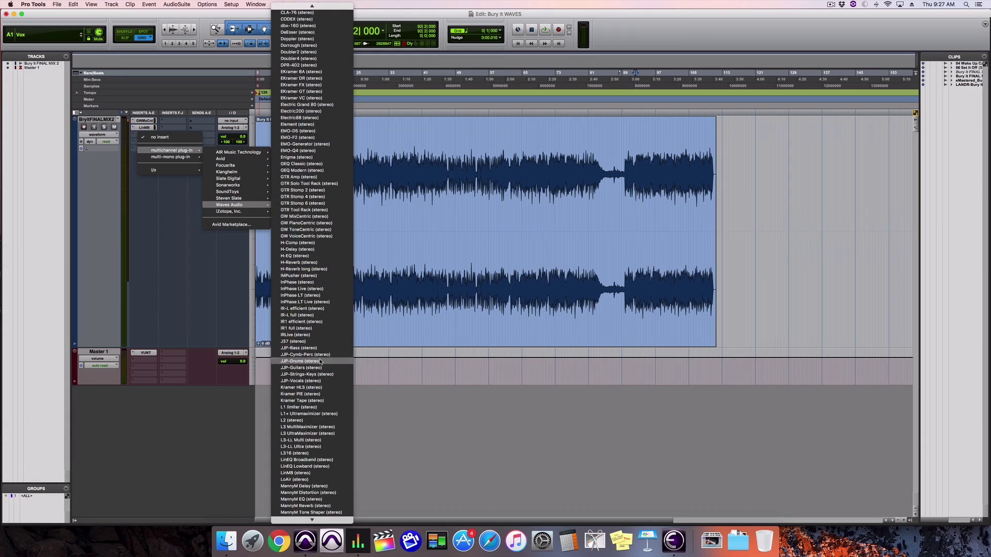
click(317, 421)
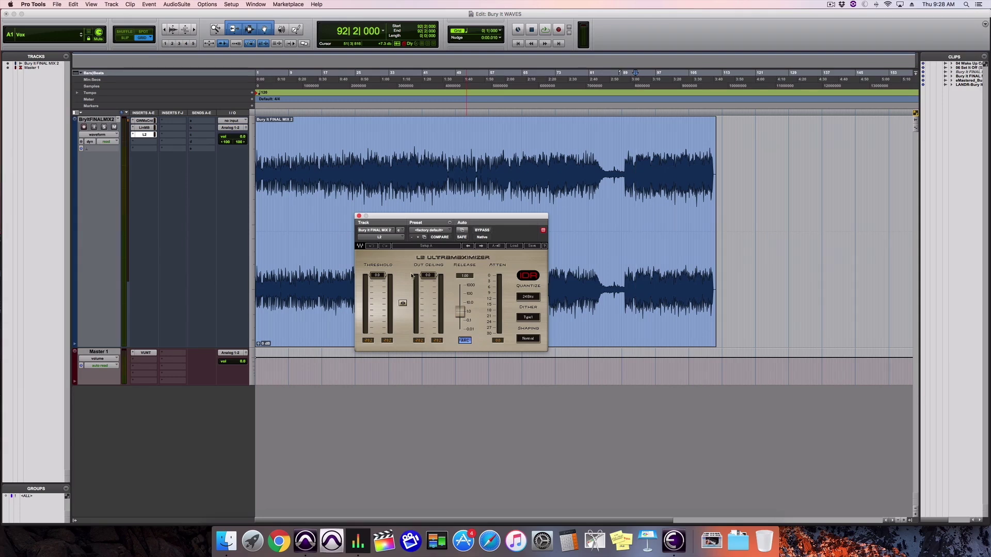
Keep the L2 window open and place the Master 1 track's VUMT meter window beside it.
drag(415, 215, 333, 207)
click(462, 223)
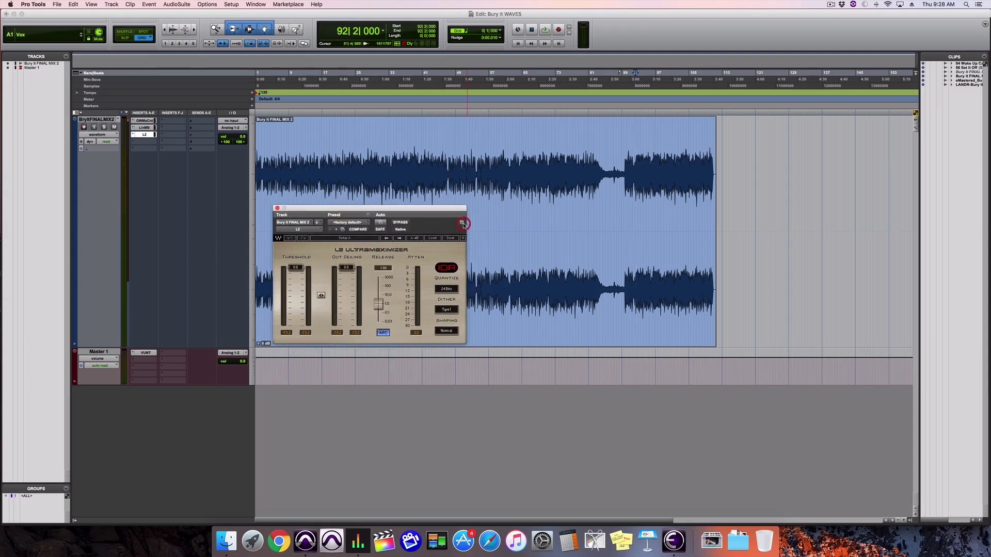
click(147, 356)
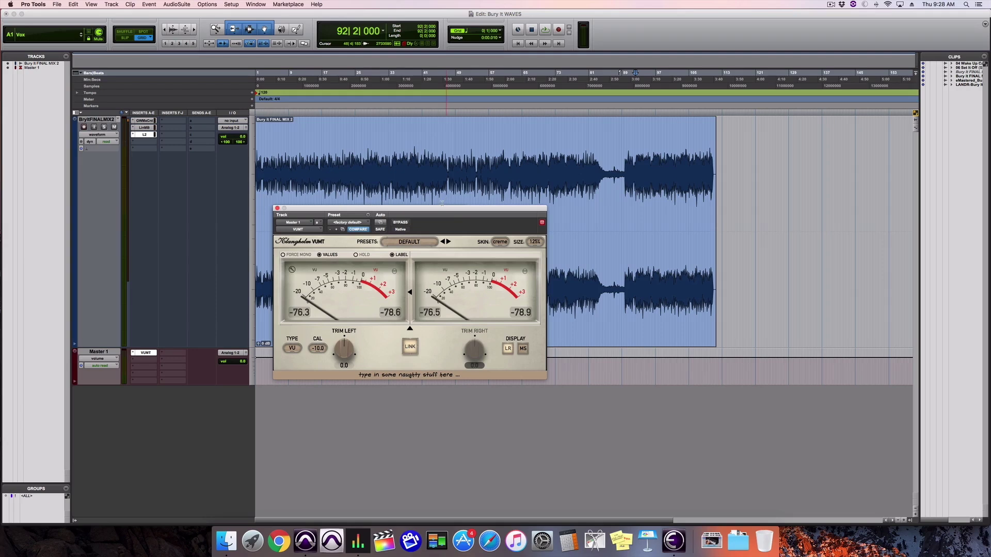
drag(435, 208, 648, 213)
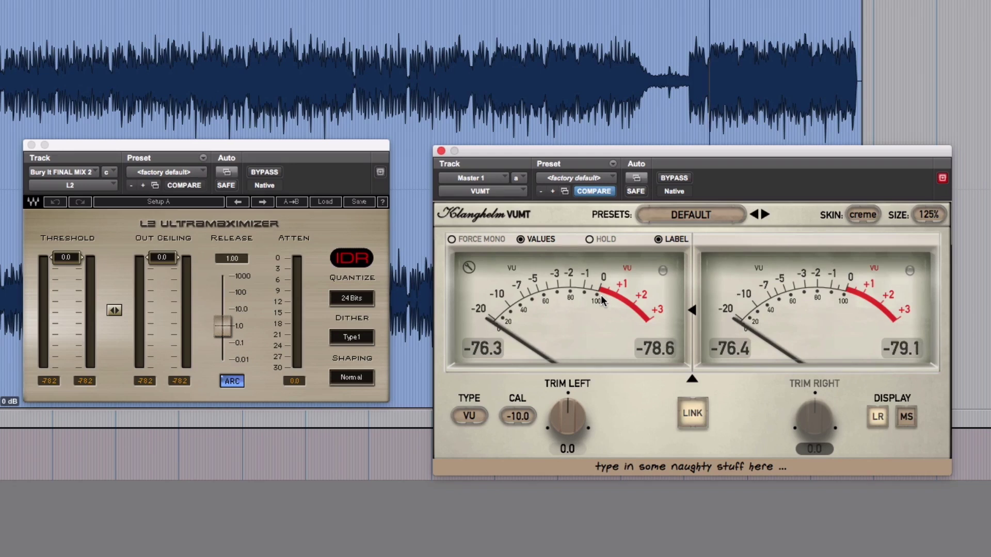
Open the VUMT calibration value for editing and confirm it at -10.0.
key(super+equal)
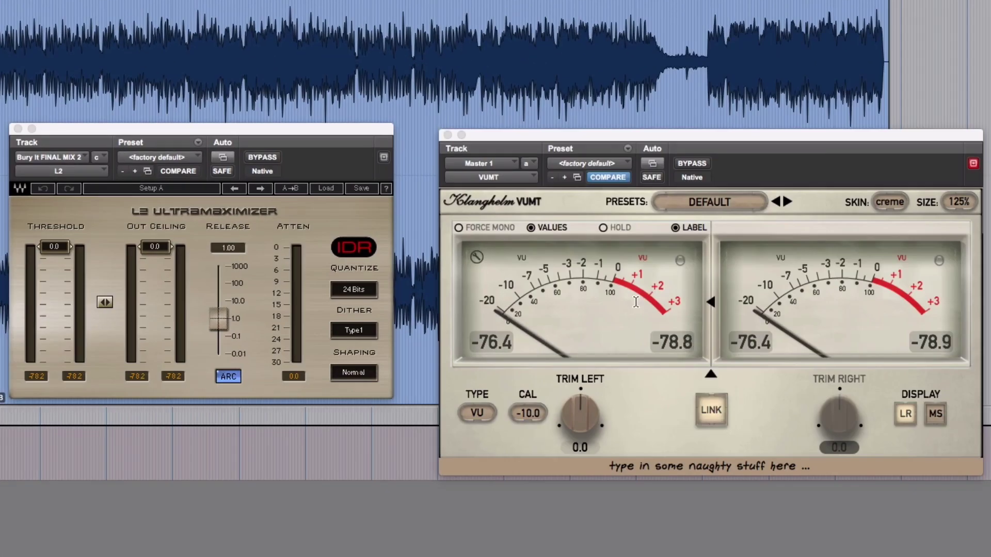
click(536, 413)
double_click(535, 414)
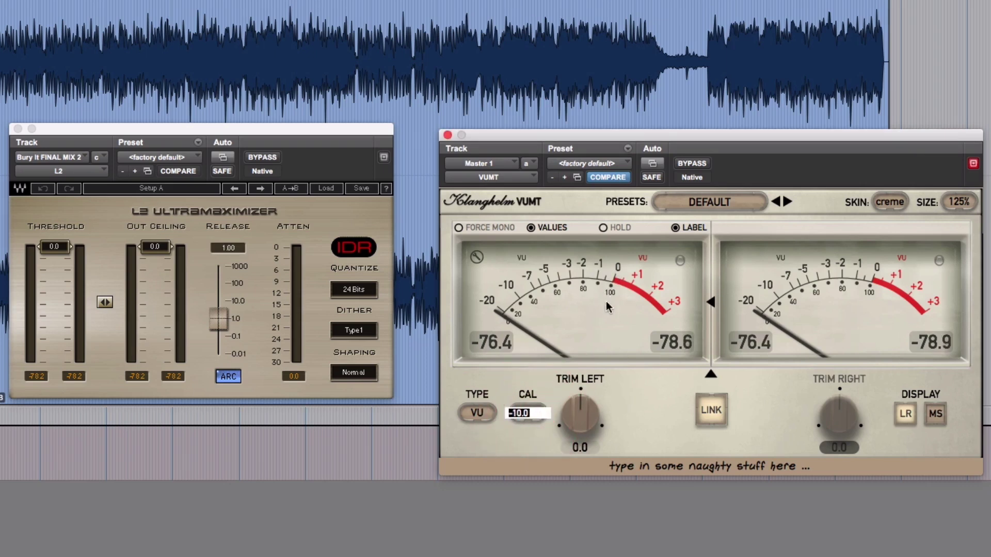
key(Return)
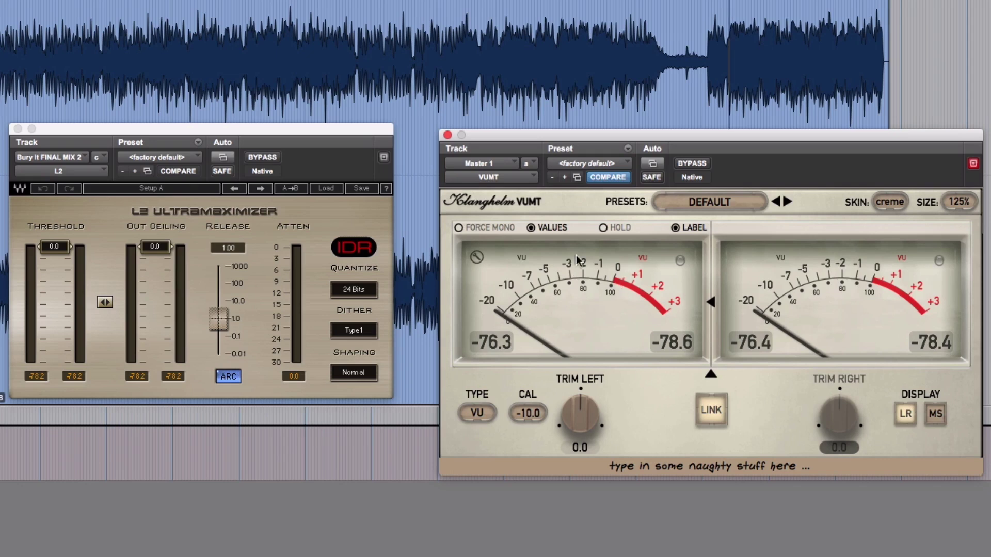
Set the L2 output ceiling to -0.7 and lower its threshold to -8.2 during playback, resetting the VUMT value readout.
drag(155, 247, 154, 256)
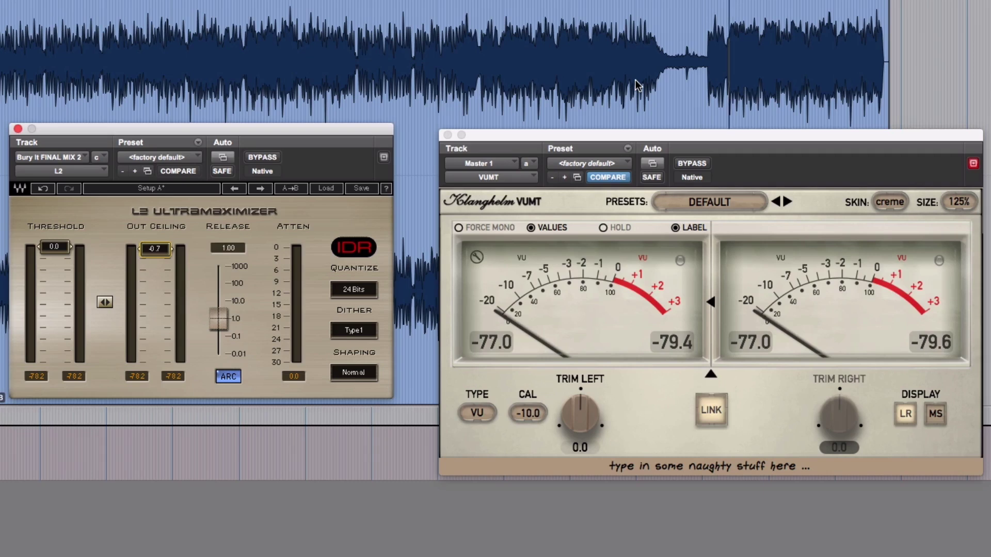
key(space)
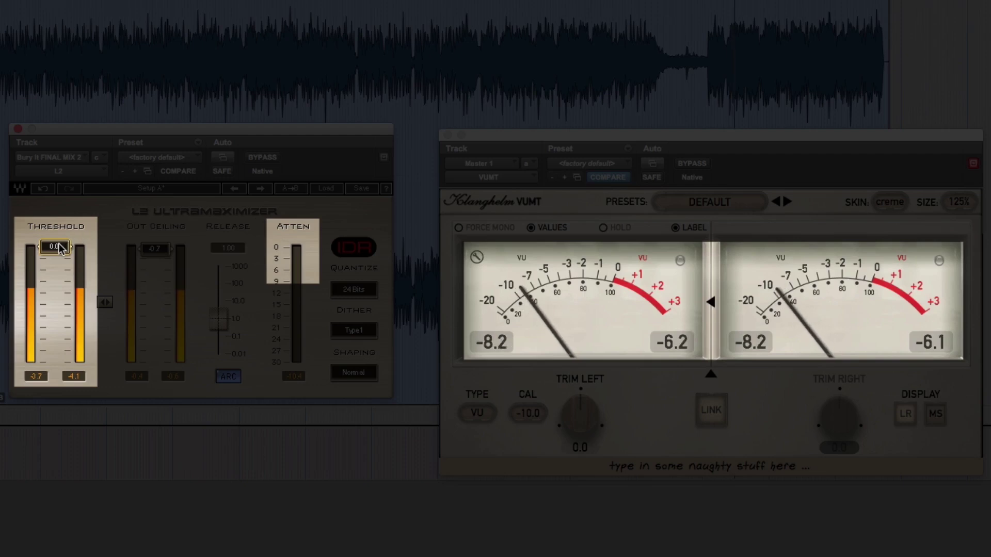
drag(73, 242, 54, 277)
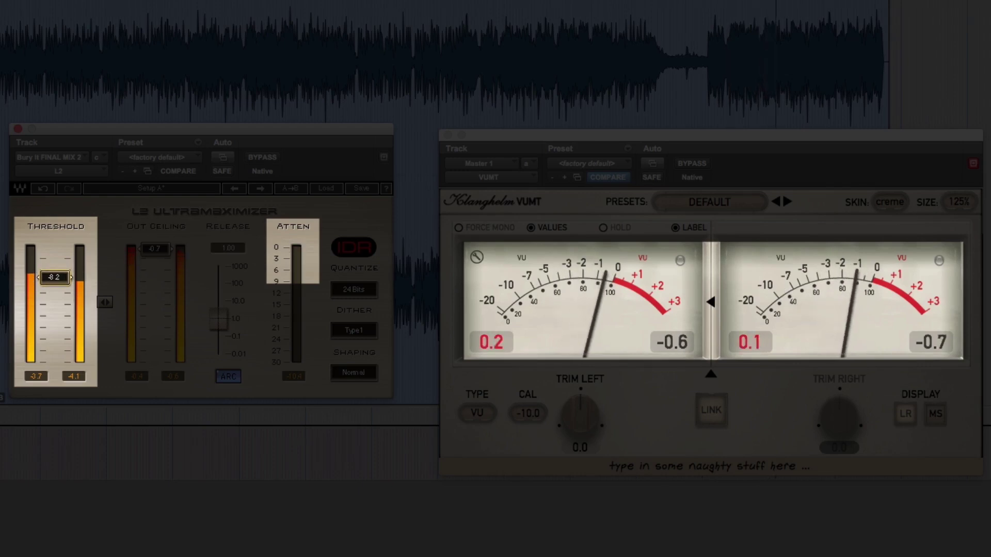
click(485, 343)
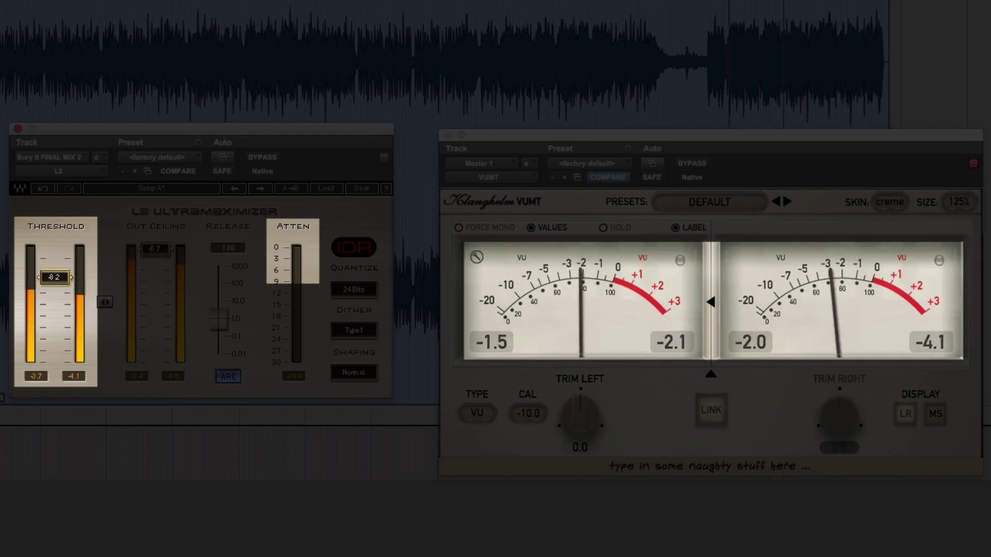
Fine-tune the L2 threshold against the VU meters during playback, trying -9.3 and settling on -8.7.
mouse_move(54, 277)
mouse_down()
mouse_move(54, 289)
mouse_move(61, 284)
mouse_up()
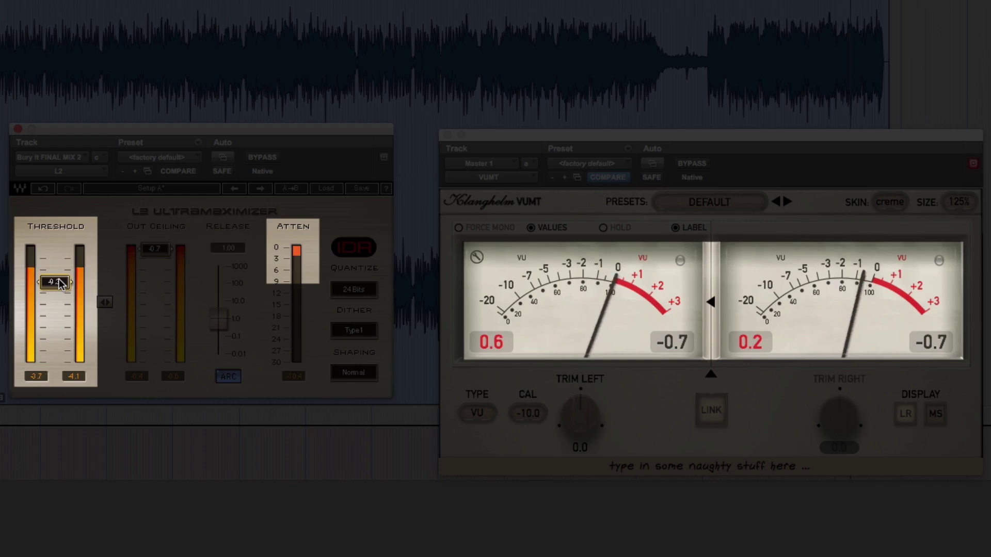
key(space)
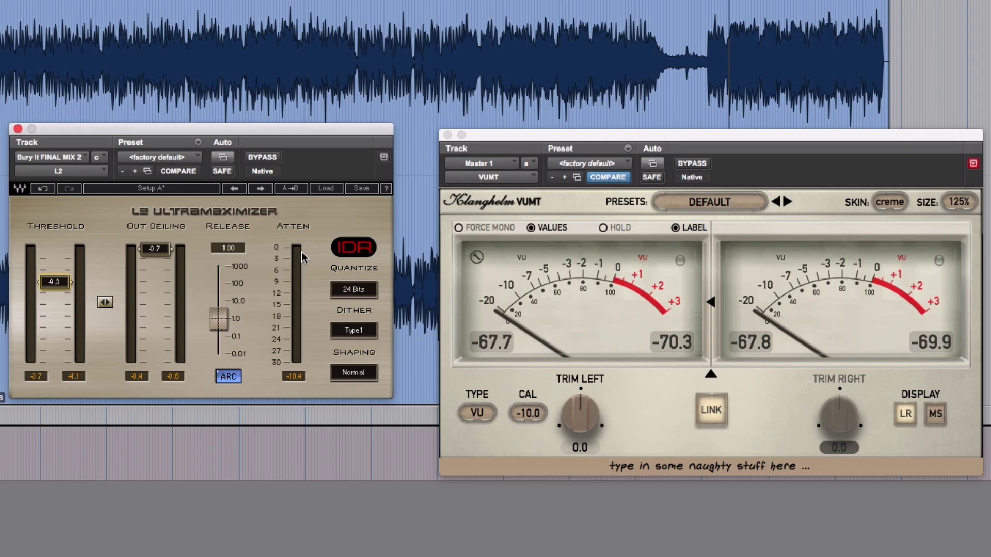
key(space)
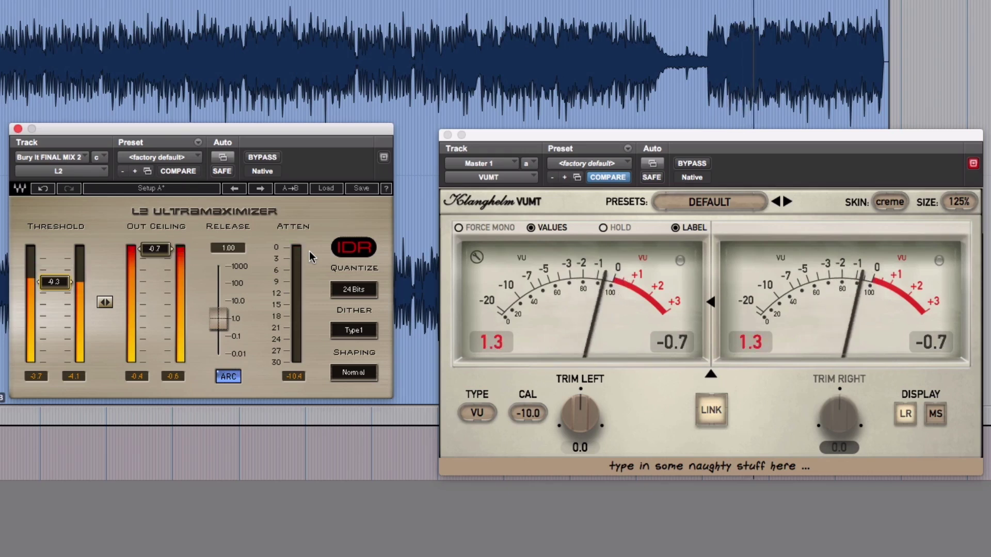
key(space)
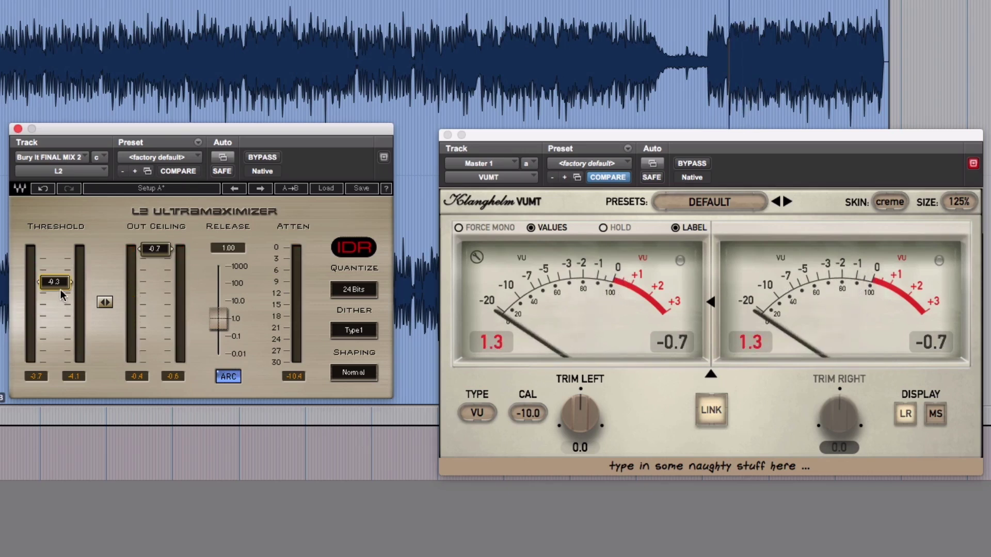
drag(54, 282, 54, 279)
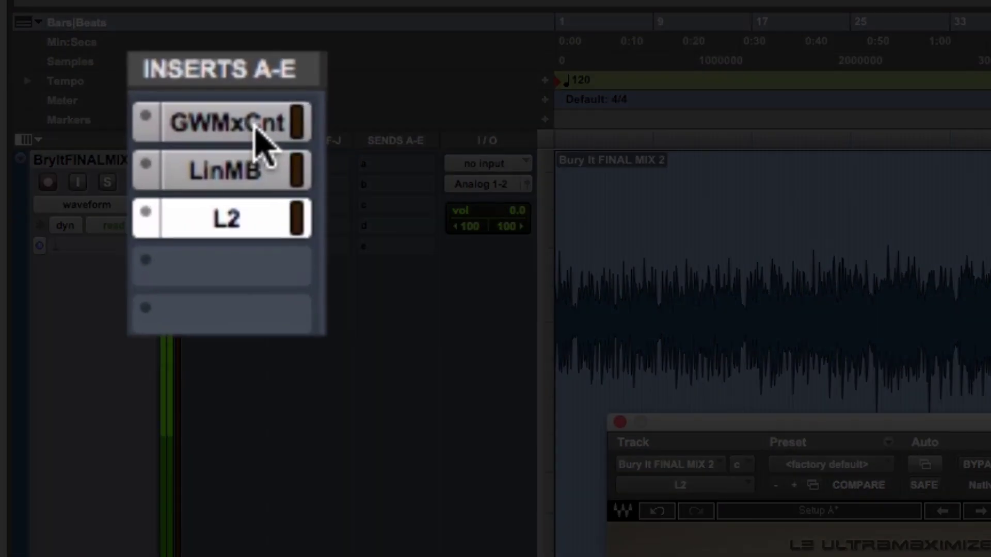
Compare the full MixCentric, LinMB and L2 chain with all three inserts bypassed, then re-enable them.
alt+super+click(254, 127)
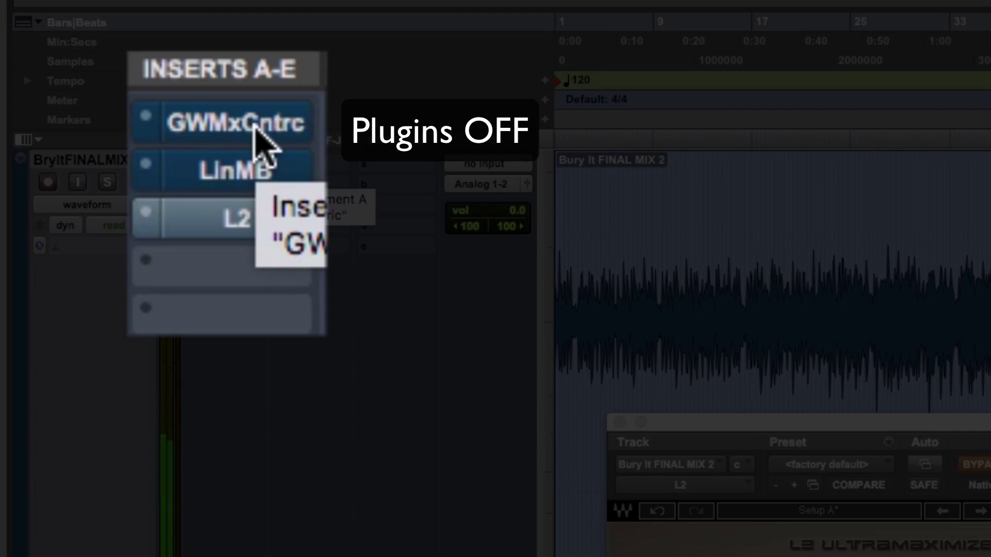
shift+super+click(261, 137)
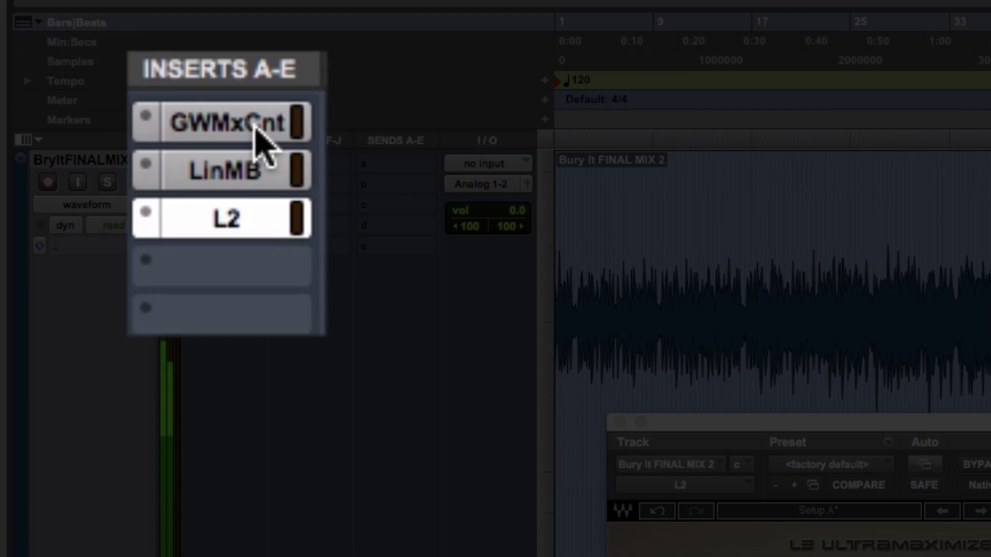
shift+super+click(255, 128)
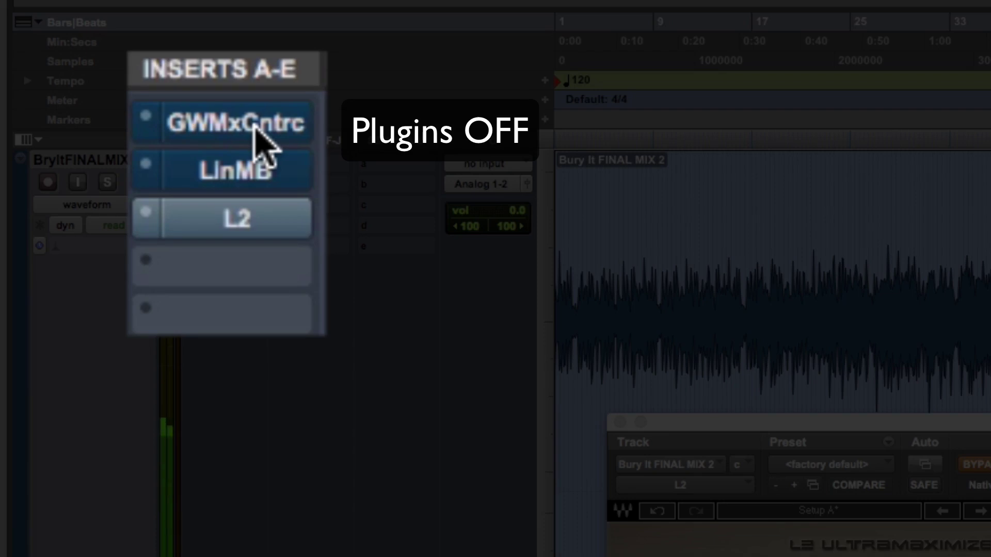
shift+super+click(255, 128)
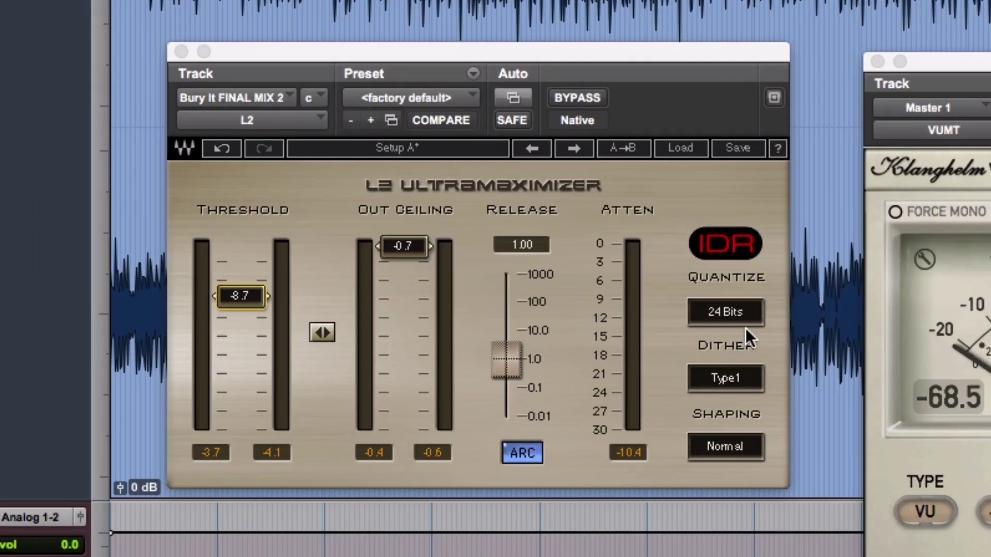
Set the L2 quantize option to 16 Bits.
click(743, 314)
click(743, 314)
click(743, 314)
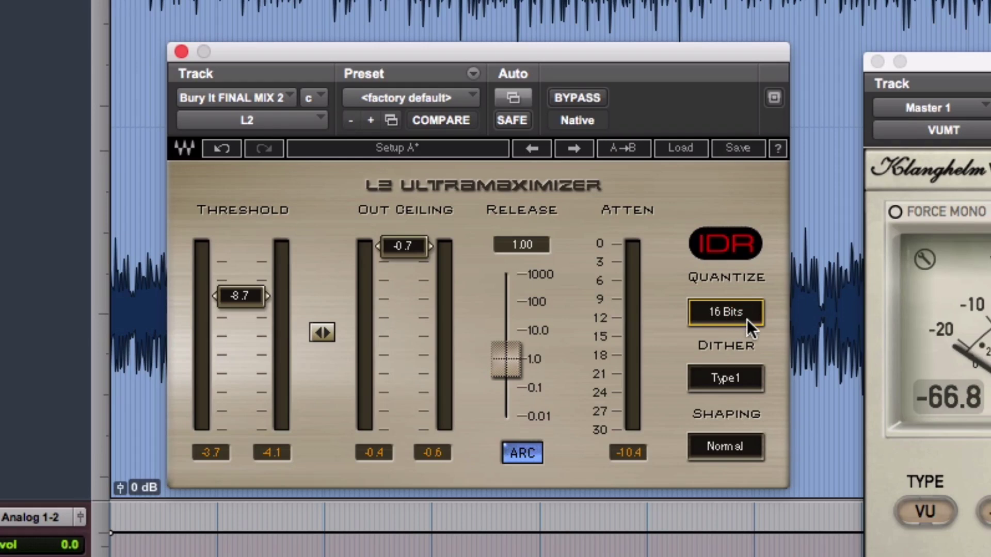